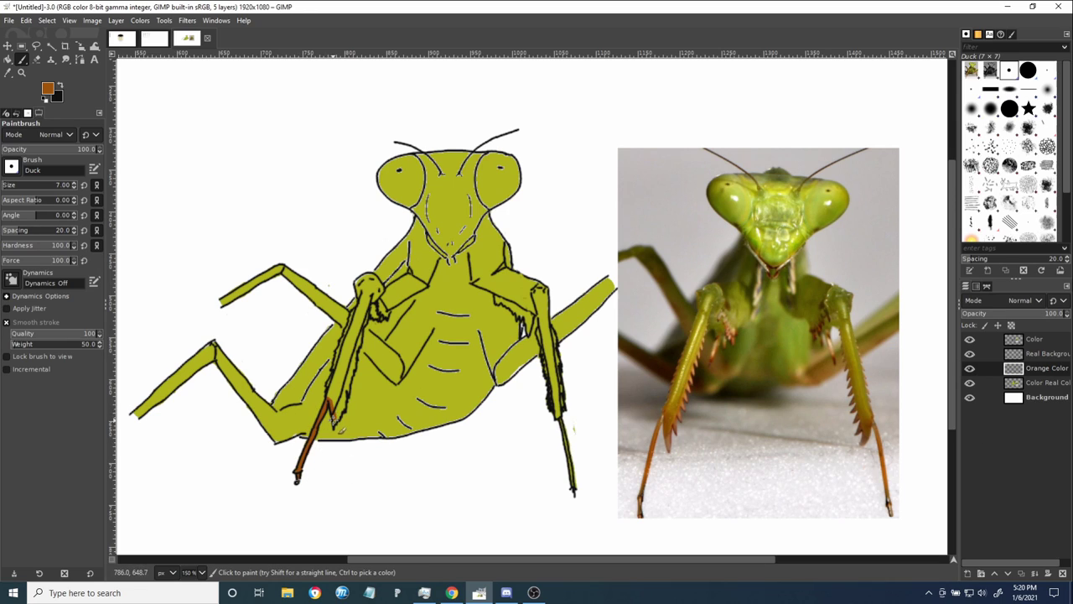
- Paint the forelegs' serrated edges and thin lower segments orange on the Orange Color layer and erase the overspill
{"action": "key", "text": "shift+e"}
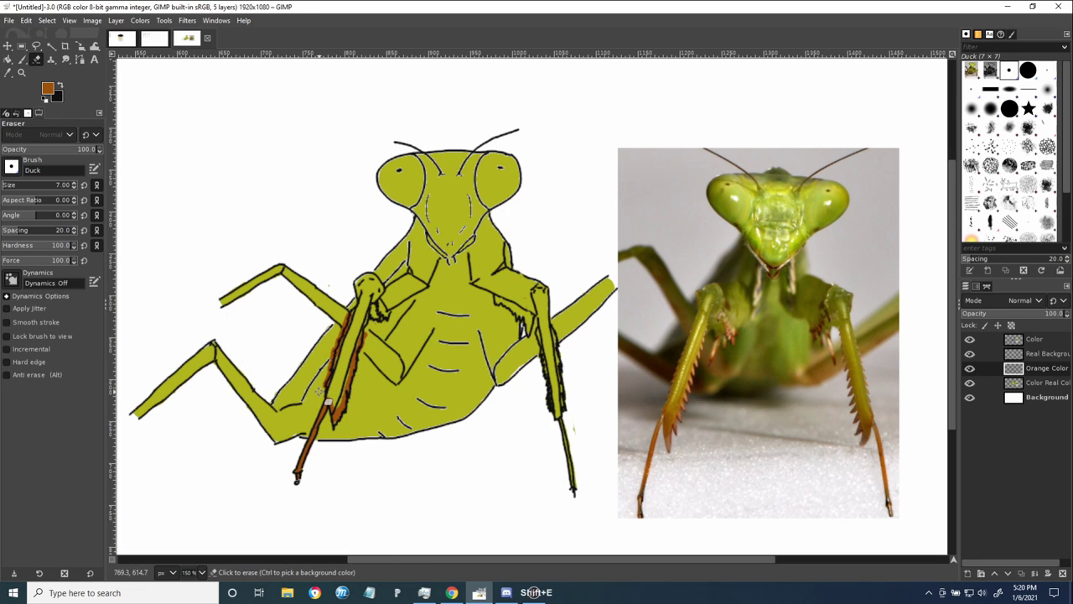
{"action": "key", "text": "p"}
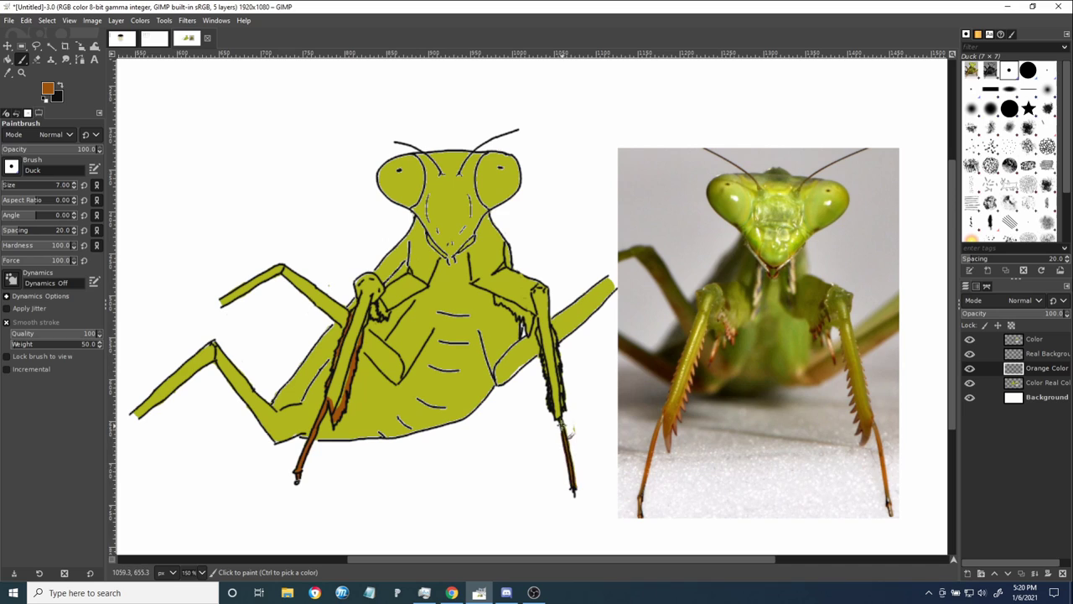
{"action": "left_click_drag", "start_coordinate": [567, 430], "coordinate": [546, 362]}
{"action": "key", "text": "shift+e"}
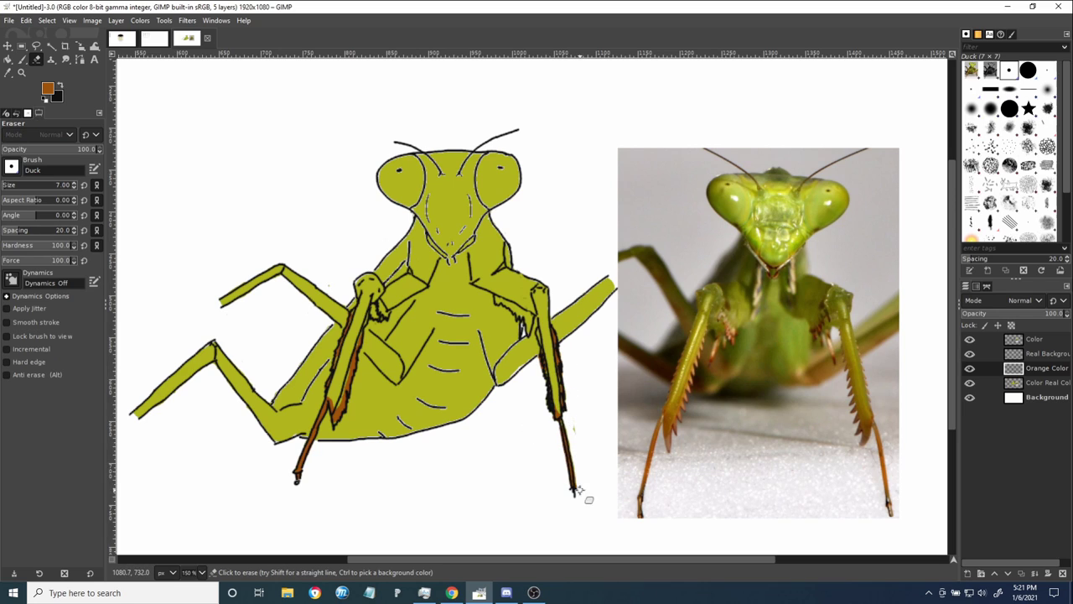
{"action": "key", "text": "p"}
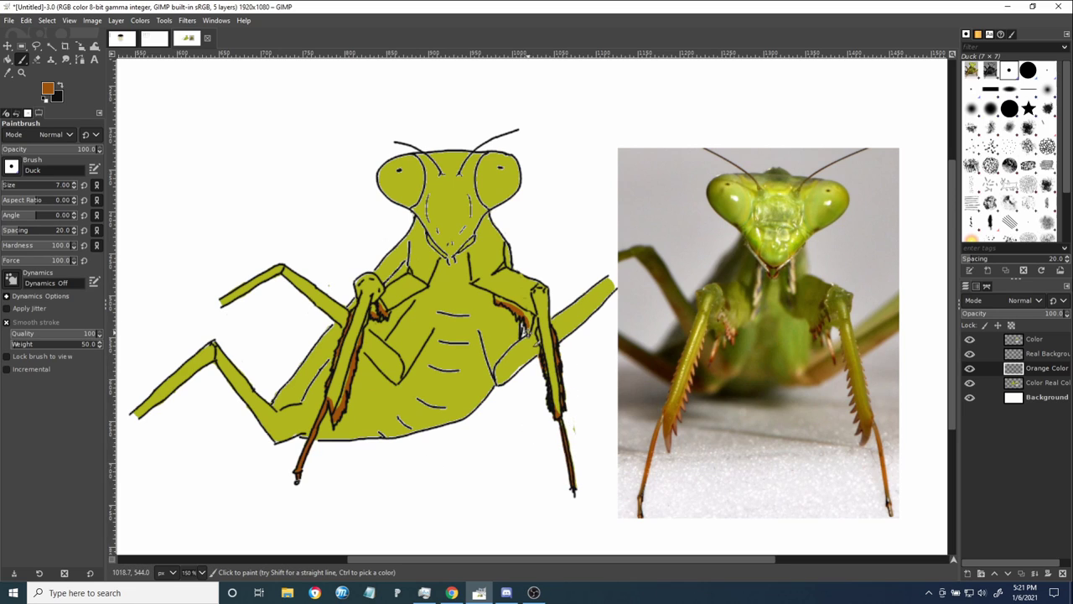
- Paint orange along the mouth edges and the undersides of the rear legs, erasing paint outside the outlines
{"action": "key", "text": "shift+e"}
{"action": "key", "text": "p"}
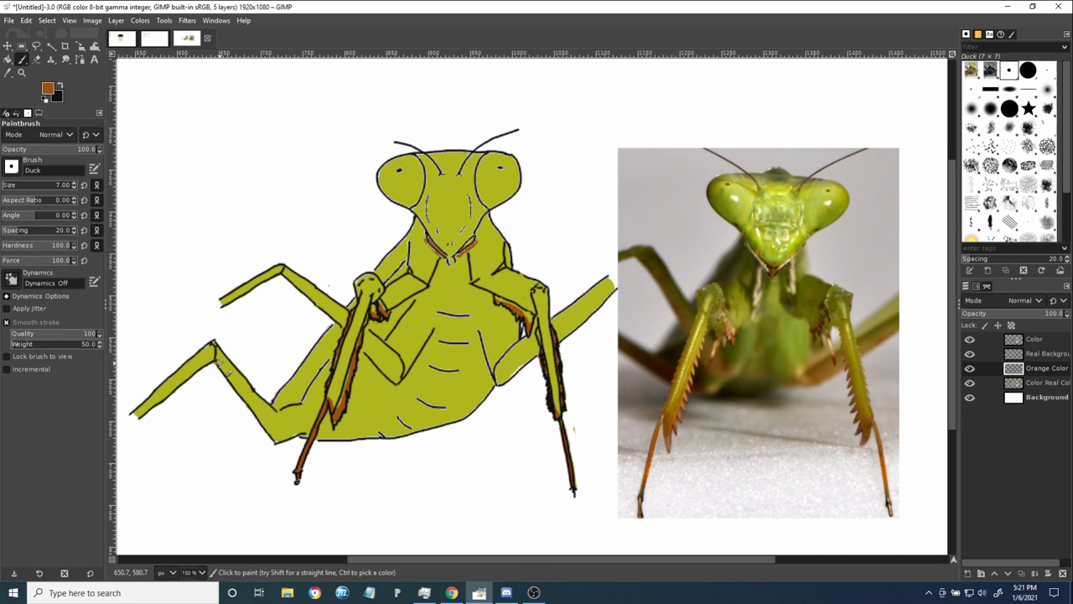
{"action": "key", "text": "shift+e"}
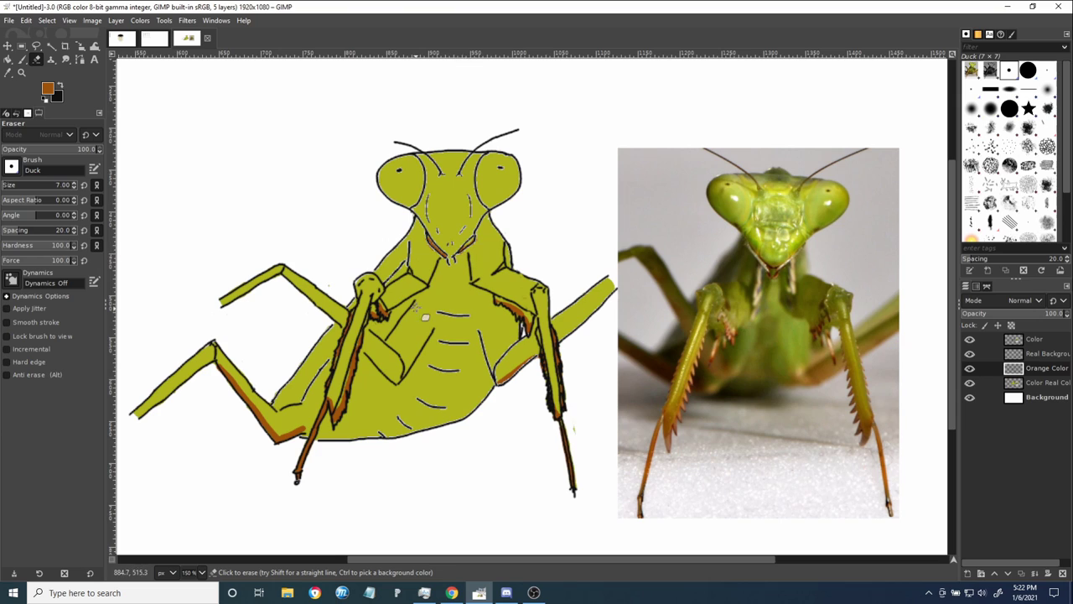
- Sample the muted green of the photographed face and softly shade the centre of the drawn face on the Shade layer
{"action": "left_click", "coordinate": [1046, 382]}
{"action": "key", "text": "o"}
{"action": "left_click", "coordinate": [779, 218]}
{"action": "key", "text": "p"}
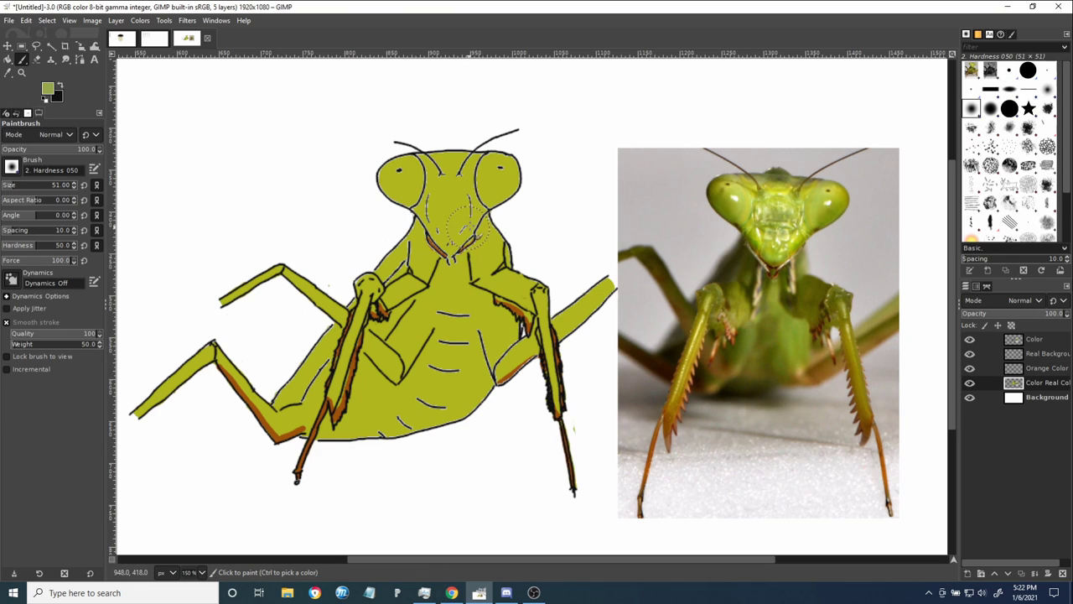
{"action": "left_click", "coordinate": [451, 208]}
{"action": "key", "text": "ctrl+z"}
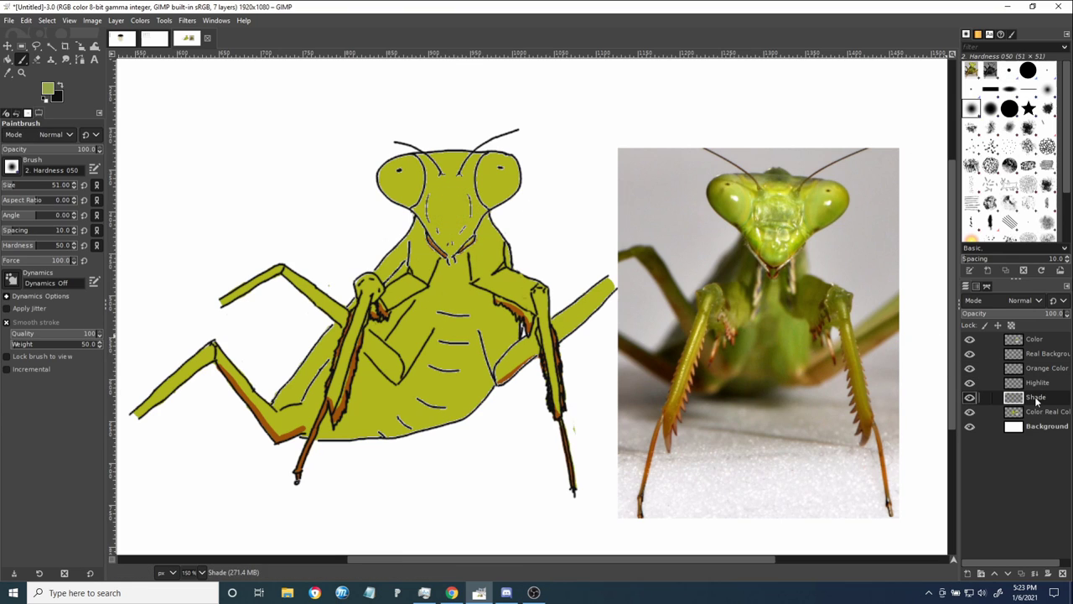
{"action": "left_click_drag", "start_coordinate": [436, 205], "coordinate": [465, 222]}
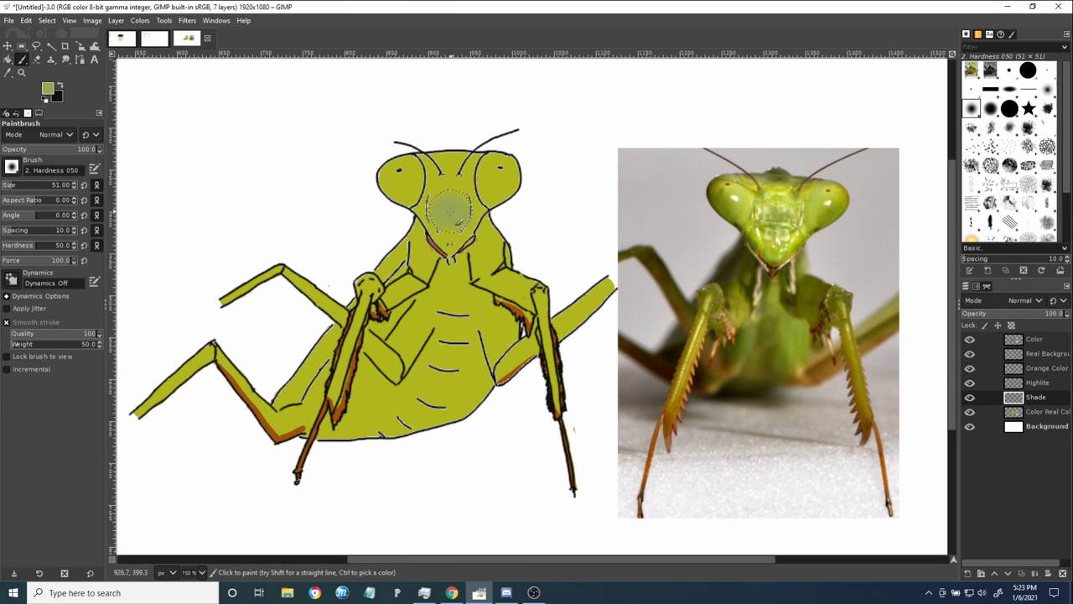
- Shade the lower outer parts of both drawn eyes with the muted green and erase the paint outside their outlines
{"action": "left_click_drag", "start_coordinate": [407, 167], "coordinate": [373, 214]}
{"action": "left_click_drag", "start_coordinate": [510, 215], "coordinate": [532, 164]}
{"action": "key", "text": "o"}
{"action": "key", "text": "shift+e"}
{"action": "mouse_move", "coordinate": [390, 226]}
{"action": "left_mouse_down"}
{"action": "mouse_move", "coordinate": [394, 214]}
{"action": "mouse_move", "coordinate": [400, 221]}
{"action": "mouse_move", "coordinate": [373, 177]}
{"action": "left_mouse_up"}
{"action": "mouse_move", "coordinate": [536, 151]}
{"action": "left_mouse_down"}
{"action": "mouse_move", "coordinate": [534, 177]}
{"action": "mouse_move", "coordinate": [502, 220]}
{"action": "left_mouse_up"}
- Shade the top of the drawn head with the muted green and erase the overspill above the outline
{"action": "key", "text": "p"}
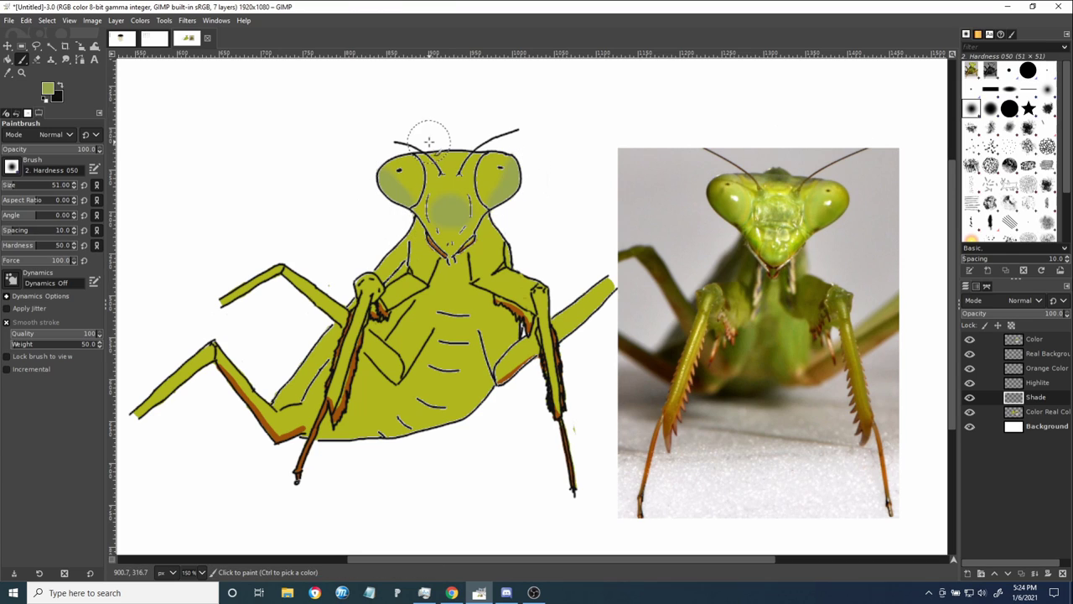
{"action": "mouse_move", "coordinate": [432, 150]}
{"action": "left_mouse_down"}
{"action": "mouse_move", "coordinate": [472, 136]}
{"action": "mouse_move", "coordinate": [418, 143]}
{"action": "left_mouse_up"}
{"action": "key", "text": "shift+e"}
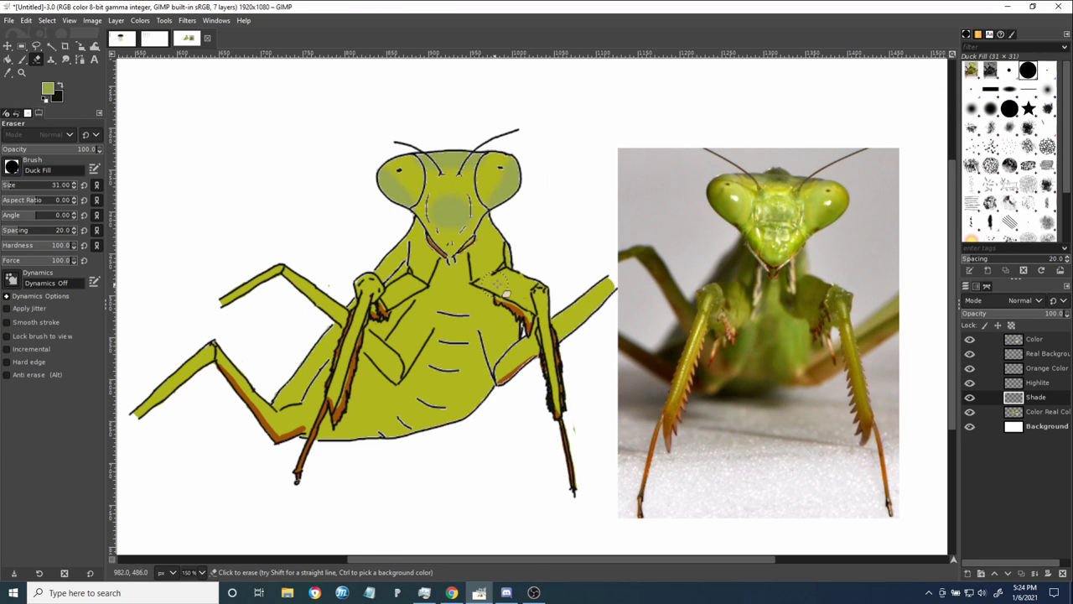
- Shade the tip of the chin with the muted green and erase the excess around the mouth and neck
{"action": "key", "text": "p"}
{"action": "key", "text": "shift+e"}
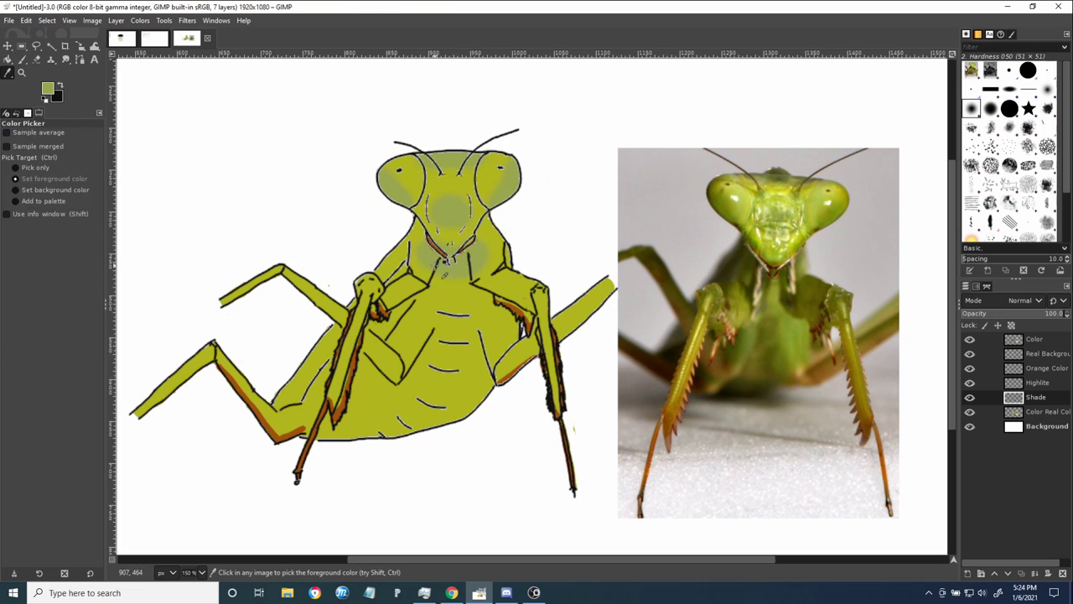
{"action": "left_click_drag", "start_coordinate": [440, 270], "coordinate": [426, 252]}
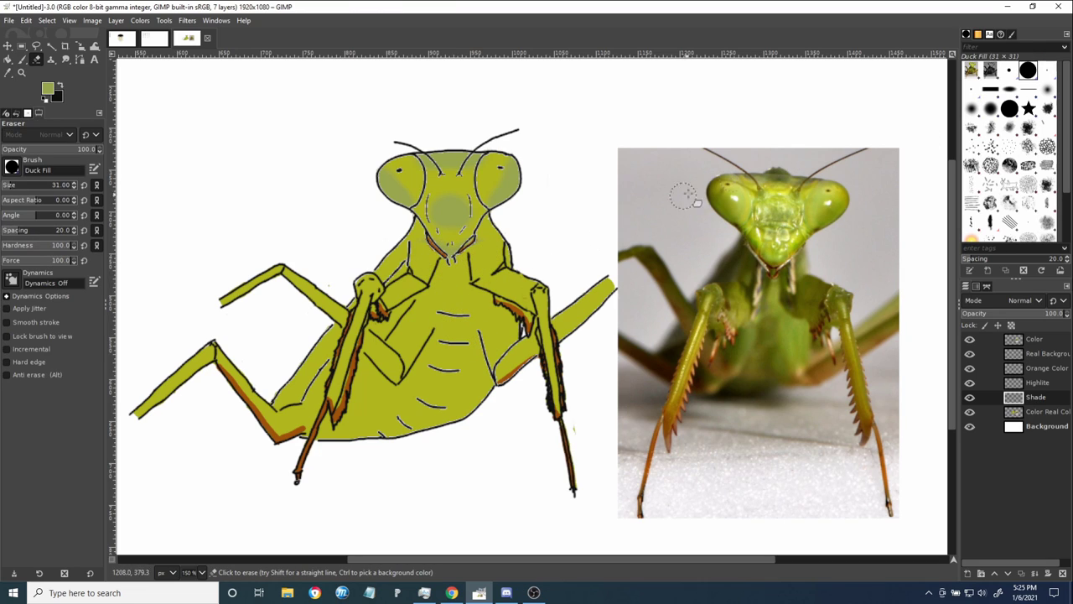
- Sample the dark green from the top of the photographed head and make the Shade layer active again
{"action": "key", "text": "o"}
{"action": "left_click", "coordinate": [781, 174]}
{"action": "left_click", "coordinate": [990, 411]}
{"action": "left_click", "coordinate": [780, 174]}
{"action": "left_click", "coordinate": [984, 397]}
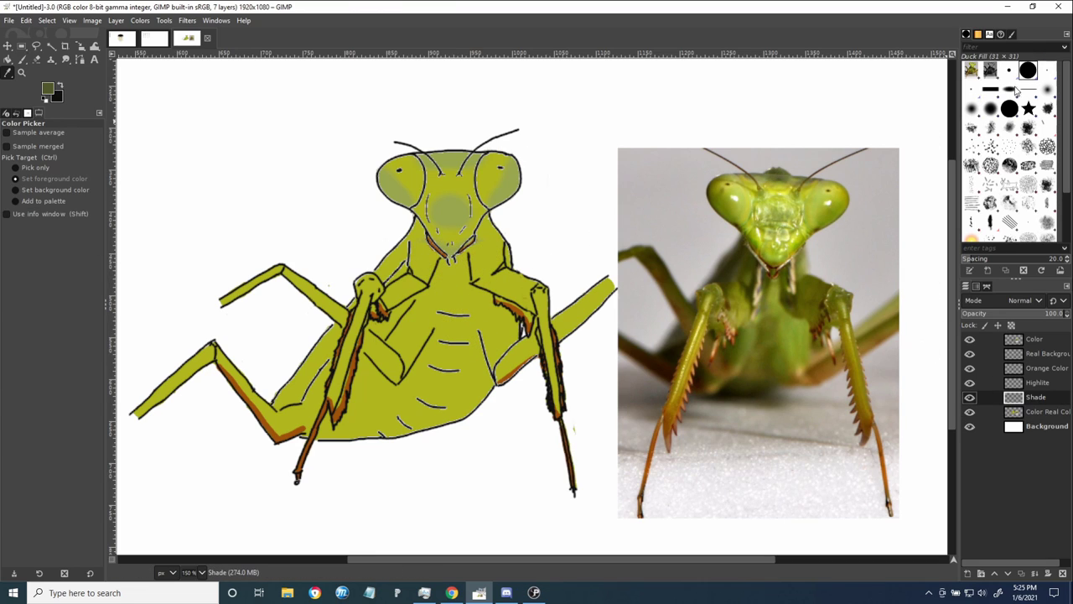
- Paint dark green shading along the top of the drawn head with the Hardness 025 brush and erase the overspill
{"action": "key", "text": "p"}
{"action": "mouse_move", "coordinate": [448, 139]}
{"action": "left_mouse_down"}
{"action": "mouse_move", "coordinate": [492, 168]}
{"action": "mouse_move", "coordinate": [472, 143]}
{"action": "mouse_move", "coordinate": [437, 145]}
{"action": "mouse_move", "coordinate": [550, 192]}
{"action": "mouse_move", "coordinate": [413, 147]}
{"action": "mouse_move", "coordinate": [456, 154]}
{"action": "mouse_move", "coordinate": [506, 137]}
{"action": "mouse_move", "coordinate": [396, 148]}
{"action": "left_mouse_up"}
{"action": "key", "text": "ctrl+z"}
{"action": "key", "text": "ctrl+z"}
{"action": "left_click", "coordinate": [990, 108]}
{"action": "key", "text": "ctrl+z"}
{"action": "left_click", "coordinate": [1047, 89]}
{"action": "key", "text": "ctrl+z"}
{"action": "key", "text": "shift+b"}
{"action": "key", "text": "shift+e"}
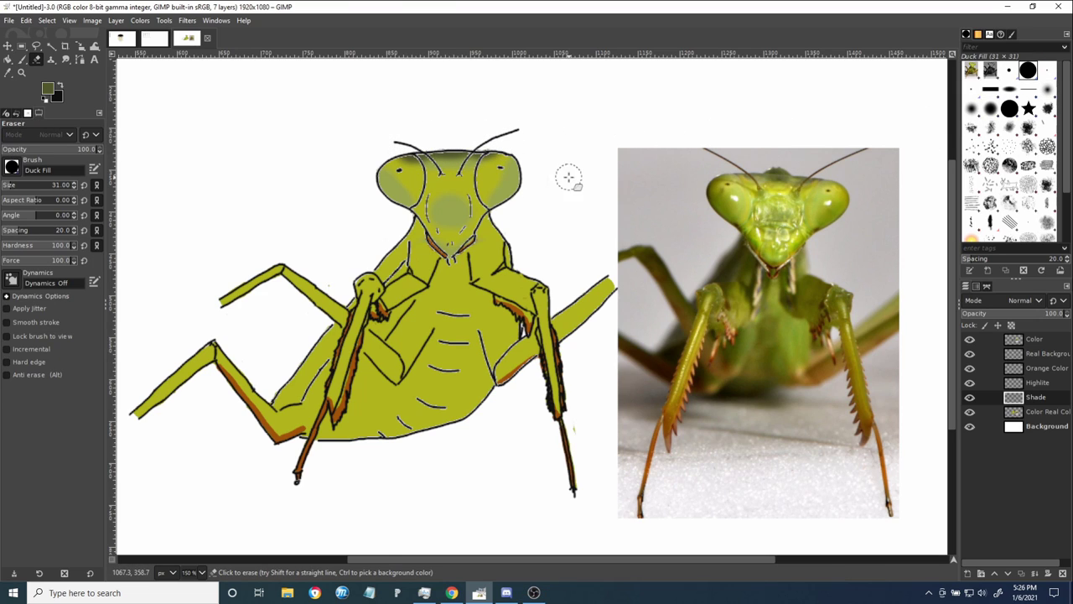
- Darken the lower outer edges of both drawn eyes with the soft brush and erase the paint outside the outlines
{"action": "key", "text": "p"}
{"action": "left_click", "coordinate": [514, 207]}
{"action": "key", "text": "ctrl+z"}
{"action": "left_click_drag", "start_coordinate": [509, 208], "coordinate": [516, 203]}
{"action": "left_click_drag", "start_coordinate": [385, 203], "coordinate": [390, 206]}
{"action": "key", "text": "ctrl+z"}
{"action": "key", "text": "ctrl+z"}
{"action": "key", "text": "shift+e"}
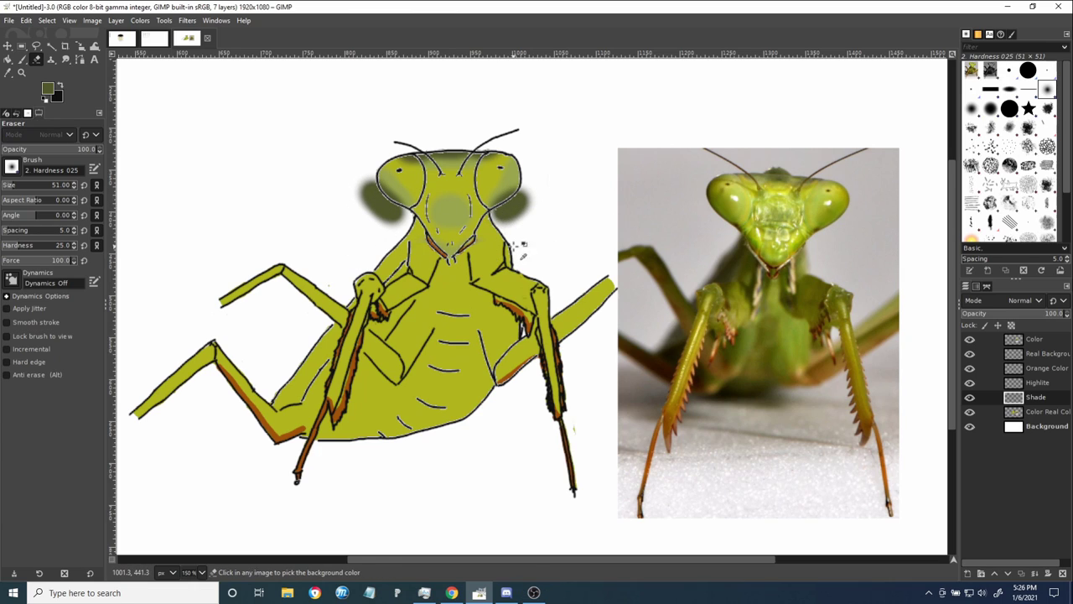
{"action": "mouse_move", "coordinate": [513, 203]}
{"action": "left_mouse_down"}
{"action": "mouse_move", "coordinate": [535, 222]}
{"action": "mouse_move", "coordinate": [399, 221]}
{"action": "mouse_move", "coordinate": [368, 203]}
{"action": "left_mouse_up"}
- Sample the pale highlight from the photographed eye and paint small highlights on the drawn eyes and face with the 5 px brush on the Highlite layer
{"action": "left_click", "coordinate": [1036, 412]}
{"action": "key", "text": "o"}
{"action": "left_click", "coordinate": [827, 202]}
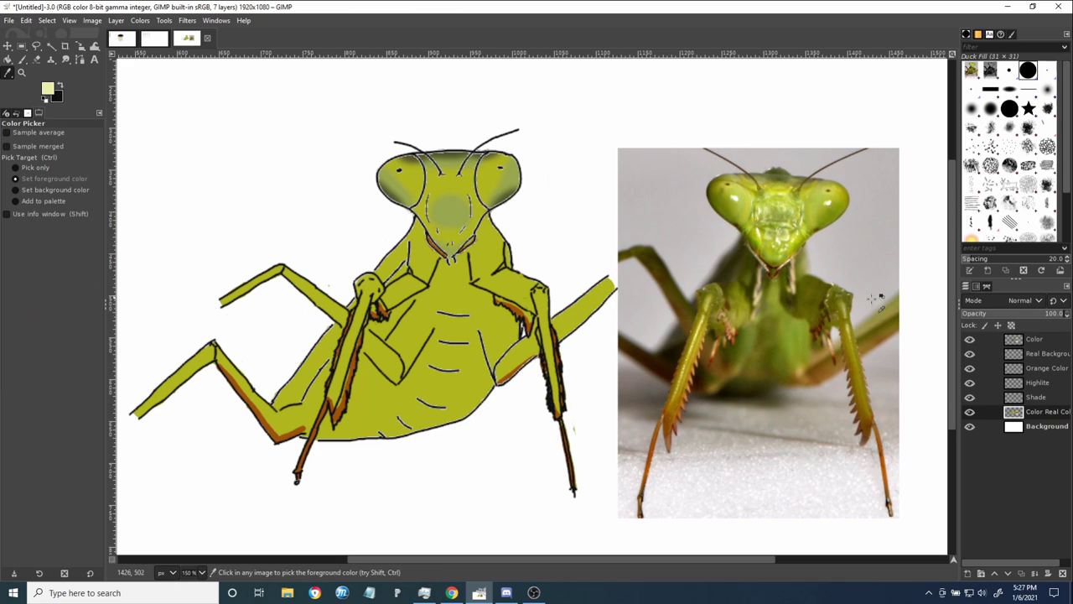
{"action": "left_click", "coordinate": [1038, 383]}
{"action": "key", "text": "p"}
{"action": "left_click_drag", "start_coordinate": [503, 181], "coordinate": [494, 186]}
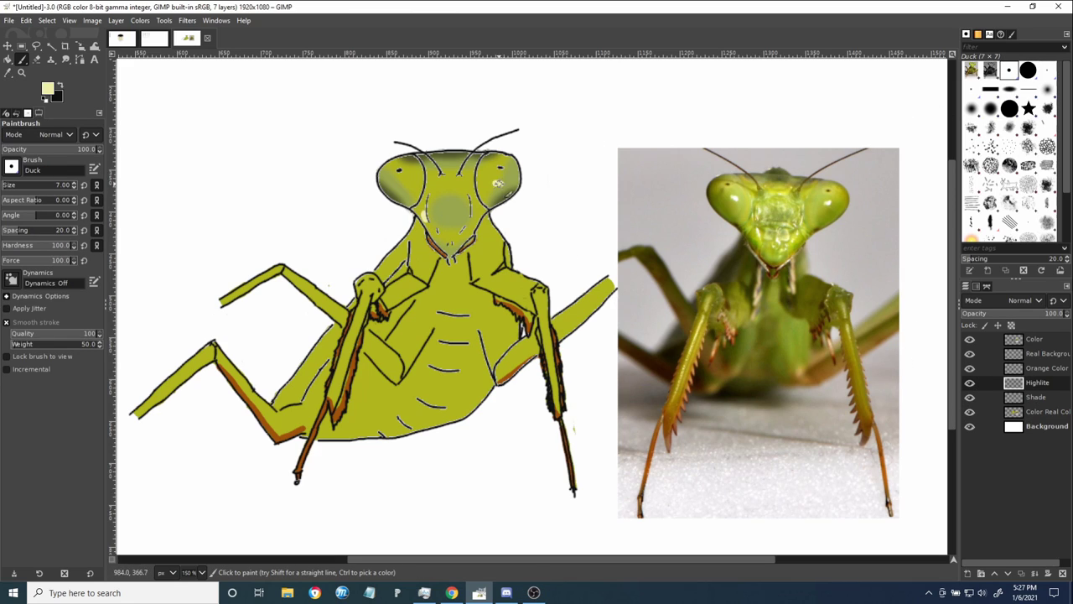
{"action": "key", "text": "ctrl+z"}
{"action": "left_click", "coordinate": [1047, 70]}
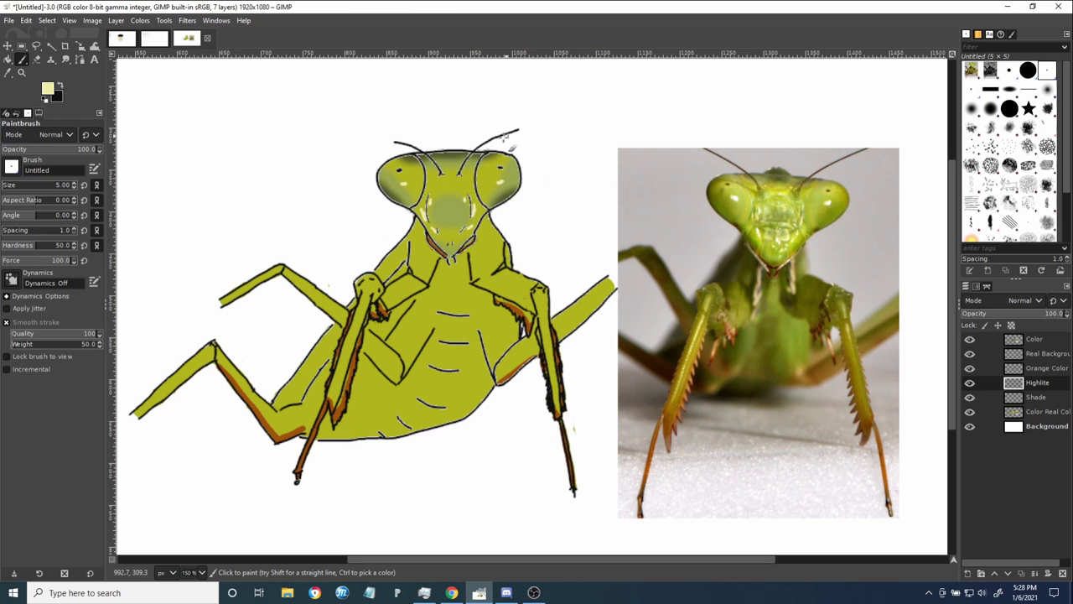
- Sample the bright yellow-green of the photographed face and softly highlight the drawn forehead and cheeks on the Highlite layer
{"action": "key", "text": "Page_Down"}
{"action": "key", "text": "Page_Down"}
{"action": "key", "text": "o"}
{"action": "left_click", "coordinate": [787, 205]}
{"action": "key", "text": "p"}
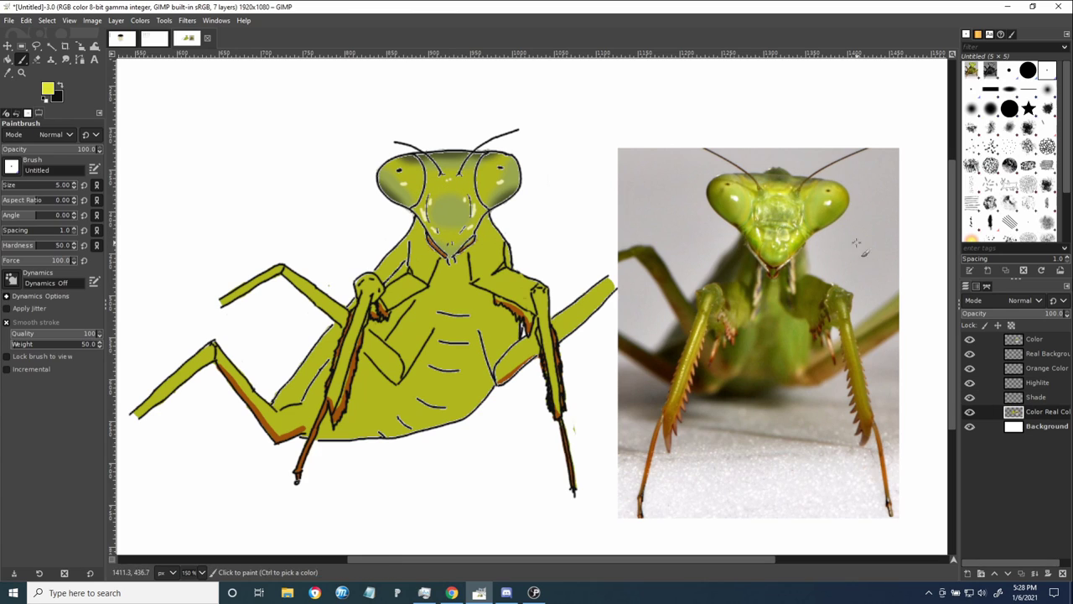
{"action": "left_click", "coordinate": [990, 108]}
{"action": "left_click", "coordinate": [1037, 382]}
{"action": "left_click_drag", "start_coordinate": [439, 179], "coordinate": [458, 174]}
{"action": "left_click_drag", "start_coordinate": [472, 207], "coordinate": [466, 225]}
{"action": "left_click_drag", "start_coordinate": [429, 212], "coordinate": [453, 231]}
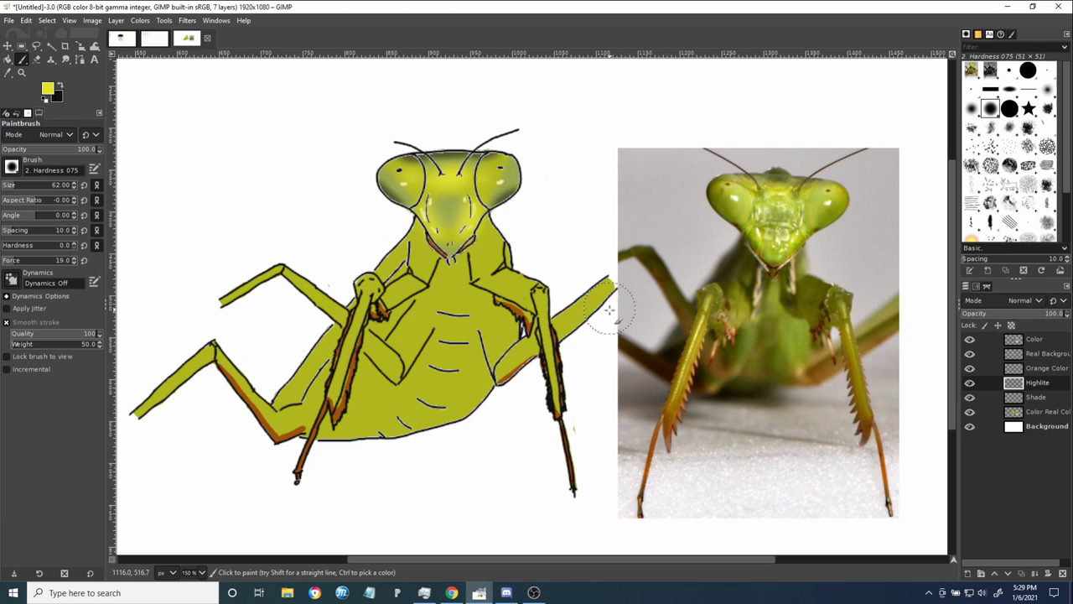
- Sample a pale yellow from the photographed face and add fine 5 px highlights to the drawn face on the Highlite layer
{"action": "key", "text": "o"}
{"action": "key", "text": "Page_Down"}
{"action": "key", "text": "Page_Down"}
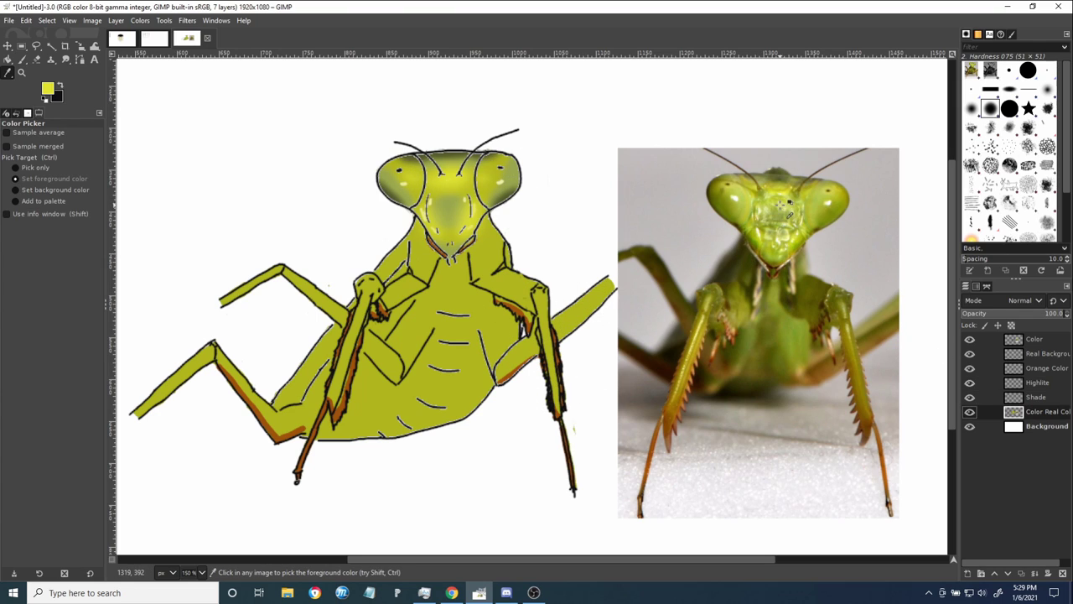
{"action": "key", "text": "Page_Up"}
{"action": "key", "text": "Page_Up"}
{"action": "key", "text": "p"}
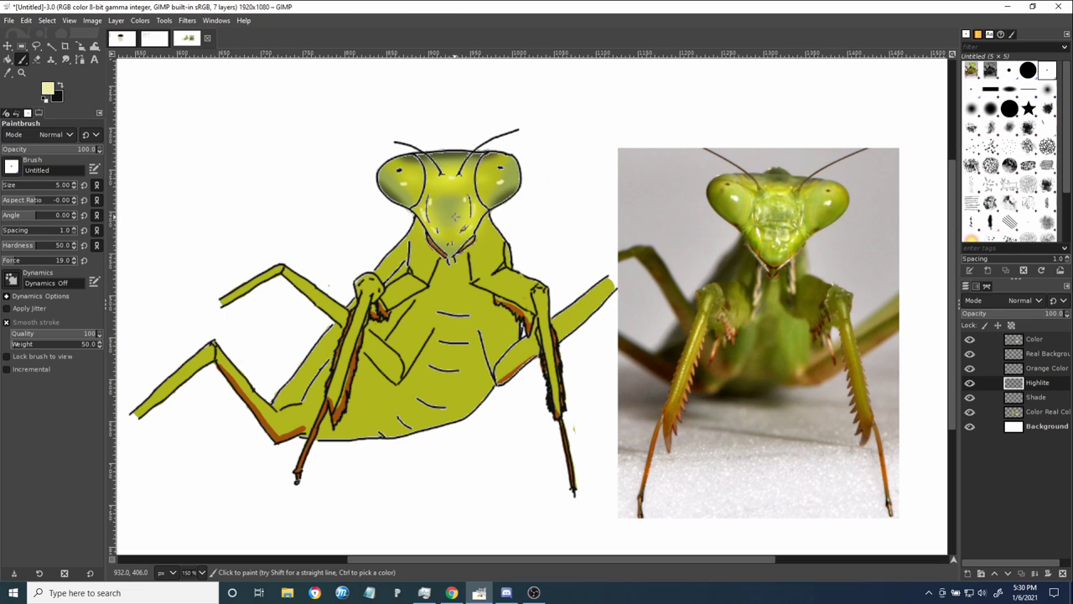
- Sample colours from the drawn eye and the face's shading, and try retouching the lower face on the Highlite layer
{"action": "key", "text": "o"}
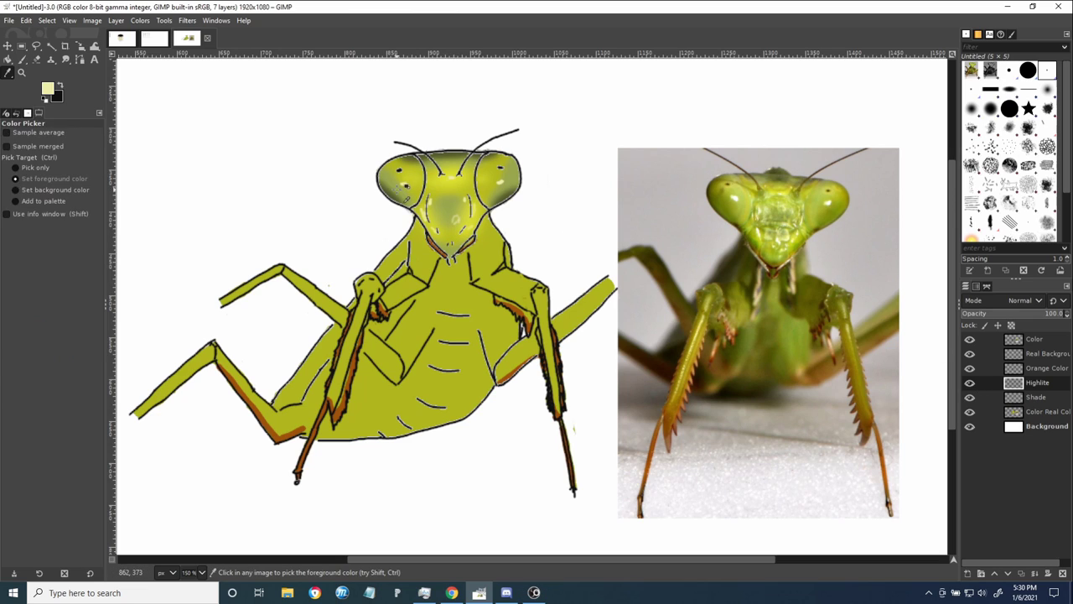
{"action": "left_click", "coordinate": [398, 189]}
{"action": "key", "text": "p"}
{"action": "key", "text": "o"}
{"action": "left_click", "coordinate": [1036, 397]}
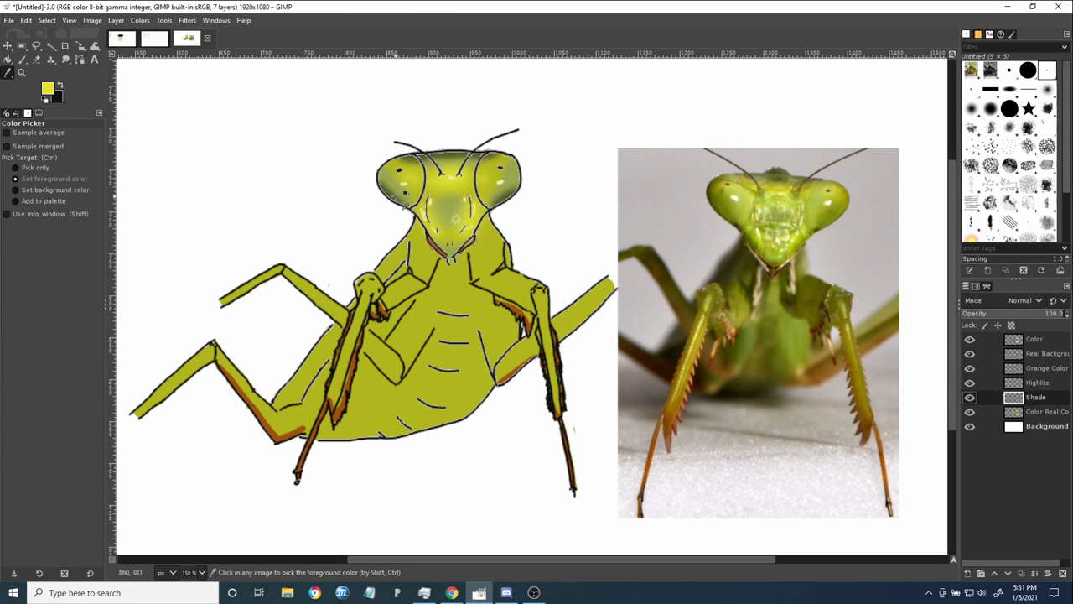
{"action": "left_click", "coordinate": [453, 210]}
{"action": "left_click", "coordinate": [1038, 382]}
{"action": "key", "text": "p"}
{"action": "left_click_drag", "start_coordinate": [452, 234], "coordinate": [463, 226]}
{"action": "key", "text": "ctrl+z"}
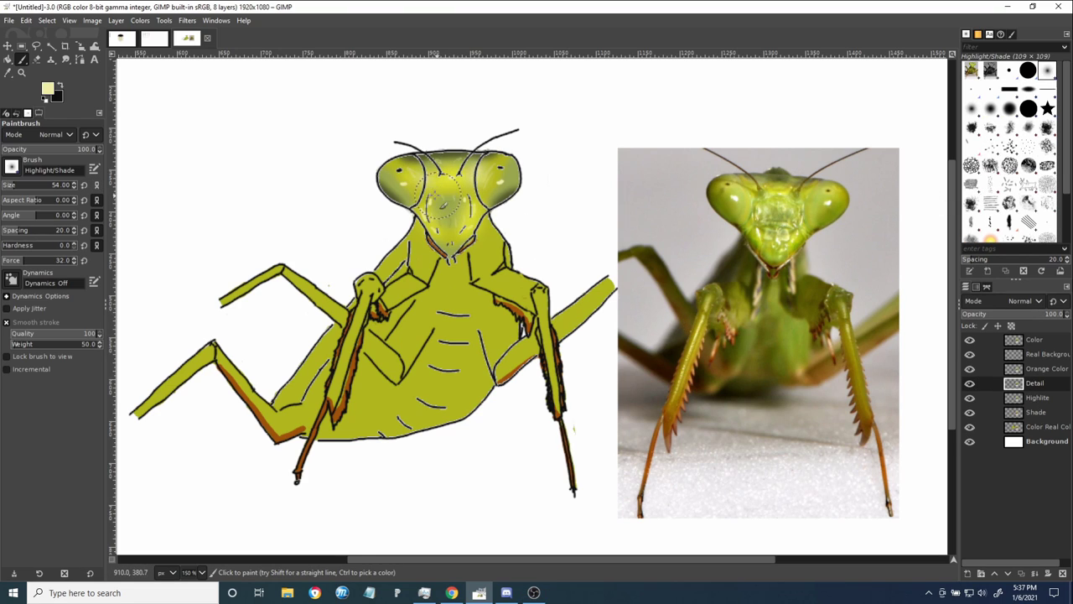
- Sample the dark olive from the photo and shade the body's left edge and the abdomen's underside on the Shade layer, erasing the excess
{"action": "left_click", "coordinate": [1031, 415]}
{"action": "key", "text": "o"}
{"action": "left_click", "coordinate": [672, 310]}
{"action": "key", "text": "p"}
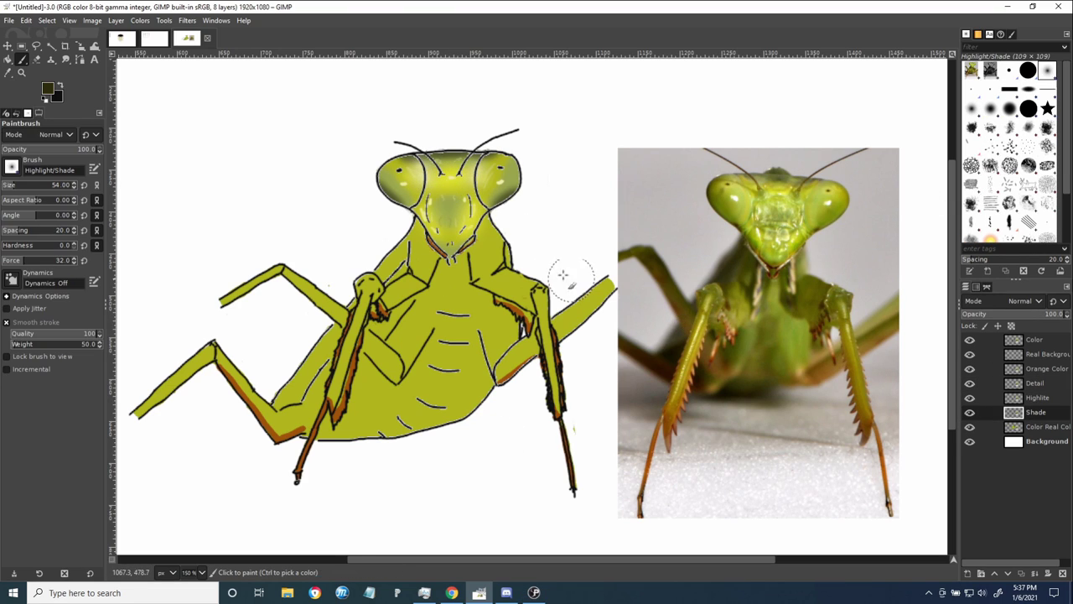
{"action": "left_click", "coordinate": [973, 109]}
{"action": "mouse_move", "coordinate": [411, 230]}
{"action": "left_mouse_down"}
{"action": "mouse_move", "coordinate": [376, 258]}
{"action": "mouse_move", "coordinate": [413, 231]}
{"action": "mouse_move", "coordinate": [331, 316]}
{"action": "mouse_move", "coordinate": [308, 366]}
{"action": "mouse_move", "coordinate": [358, 410]}
{"action": "mouse_move", "coordinate": [487, 441]}
{"action": "mouse_move", "coordinate": [458, 437]}
{"action": "mouse_move", "coordinate": [538, 387]}
{"action": "mouse_move", "coordinate": [457, 446]}
{"action": "mouse_move", "coordinate": [407, 459]}
{"action": "mouse_move", "coordinate": [276, 360]}
{"action": "mouse_move", "coordinate": [372, 239]}
{"action": "mouse_move", "coordinate": [391, 310]}
{"action": "mouse_move", "coordinate": [337, 359]}
{"action": "left_mouse_up"}
{"action": "key", "text": "ctrl+z"}
{"action": "key", "text": "shift+e"}
{"action": "left_click", "coordinate": [970, 89]}
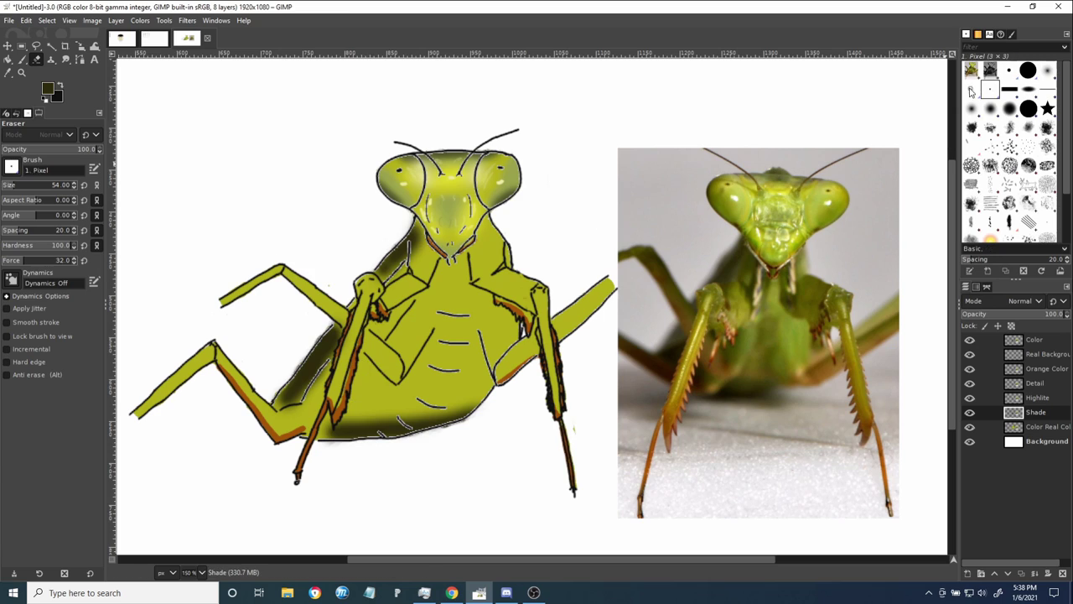
- Set the Highlight/Shade brush's radius to 25 and switch the eraser to the 1. Pixel brush
{"action": "left_click", "coordinate": [1047, 72]}
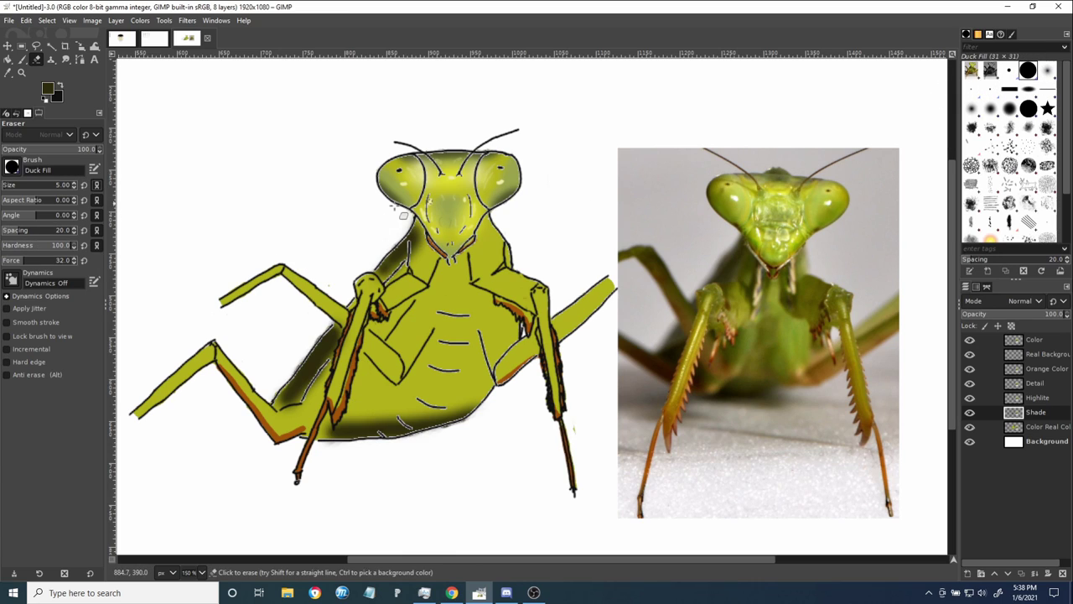
{"action": "double_click", "coordinate": [1047, 73]}
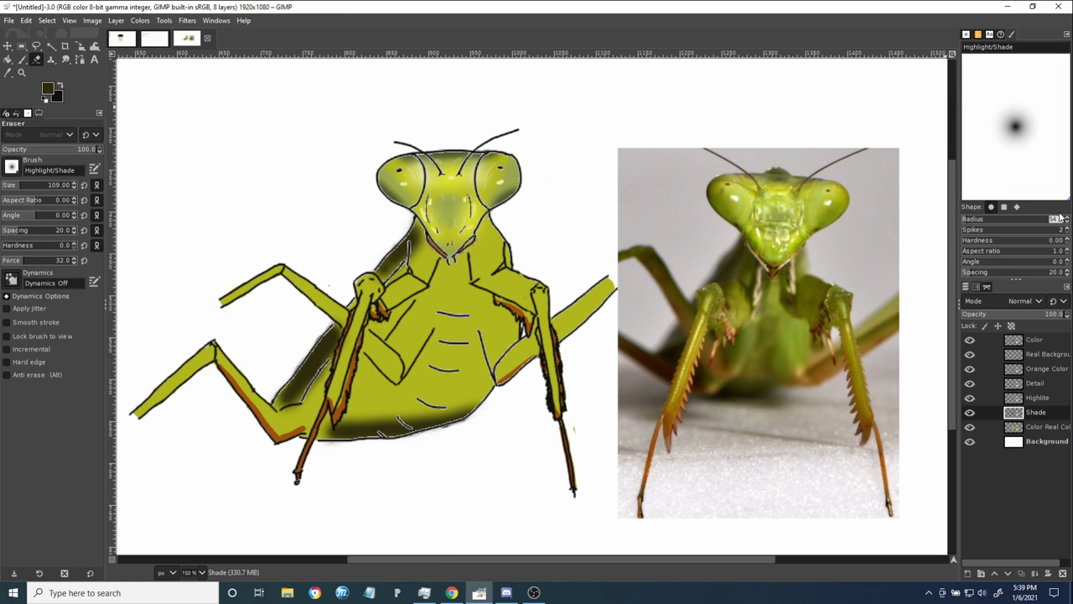
{"action": "left_click", "coordinate": [966, 36]}
{"action": "double_click", "coordinate": [1049, 72]}
{"action": "left_click_drag", "start_coordinate": [1063, 219], "coordinate": [951, 226]}
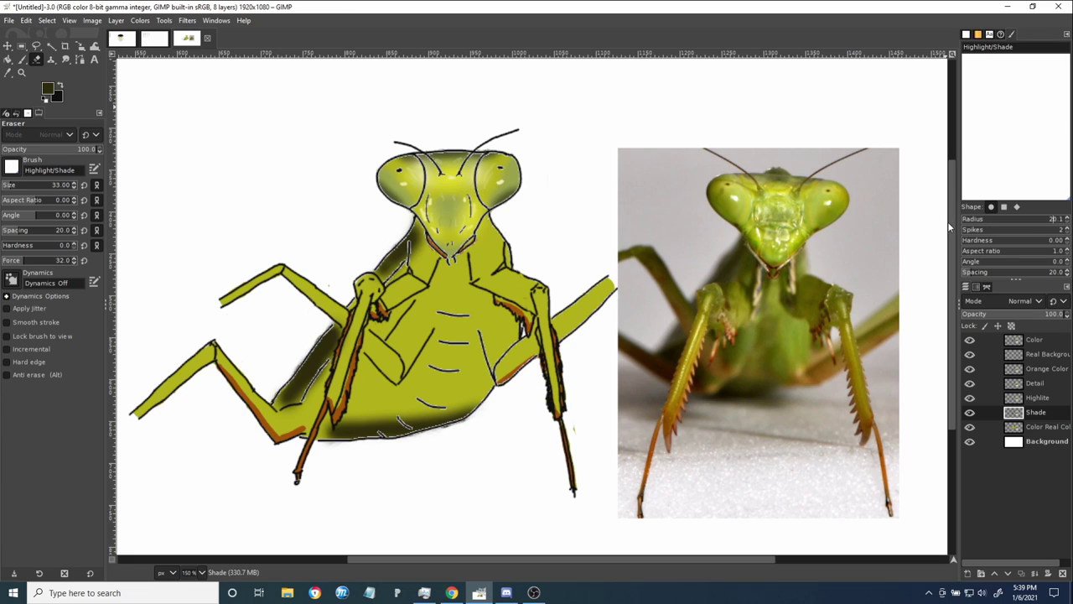
{"action": "type", "text": "25"}
{"action": "left_click", "coordinate": [968, 35]}
{"action": "left_click", "coordinate": [990, 89]}
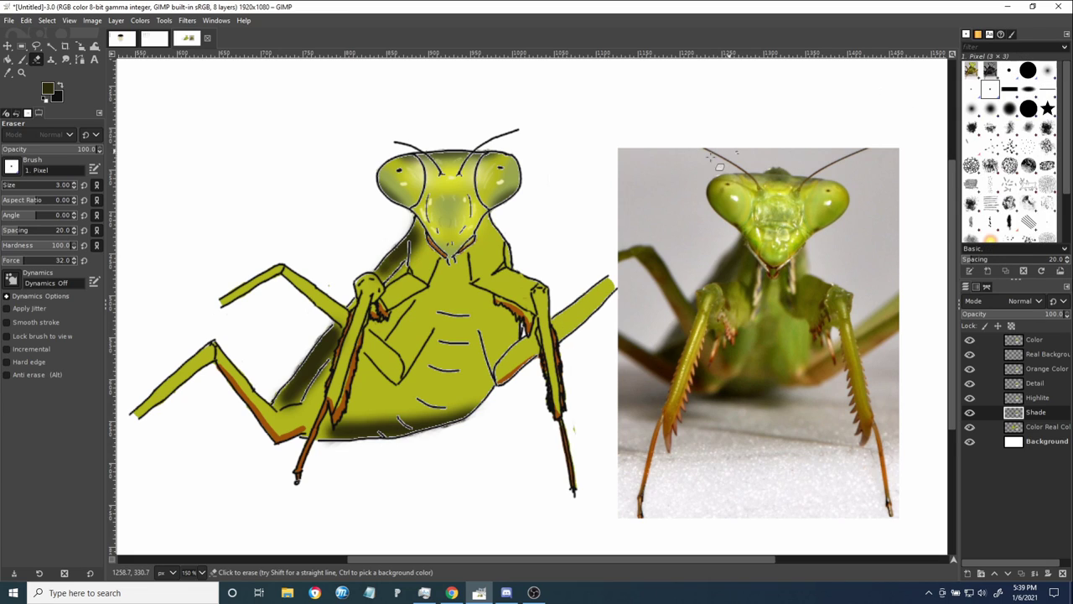
- Shade the body's left edge in dark olive with the Highlight/Shade brush on the Shade layer, erasing the overspill with the Duck brushes
{"action": "key", "text": "p"}
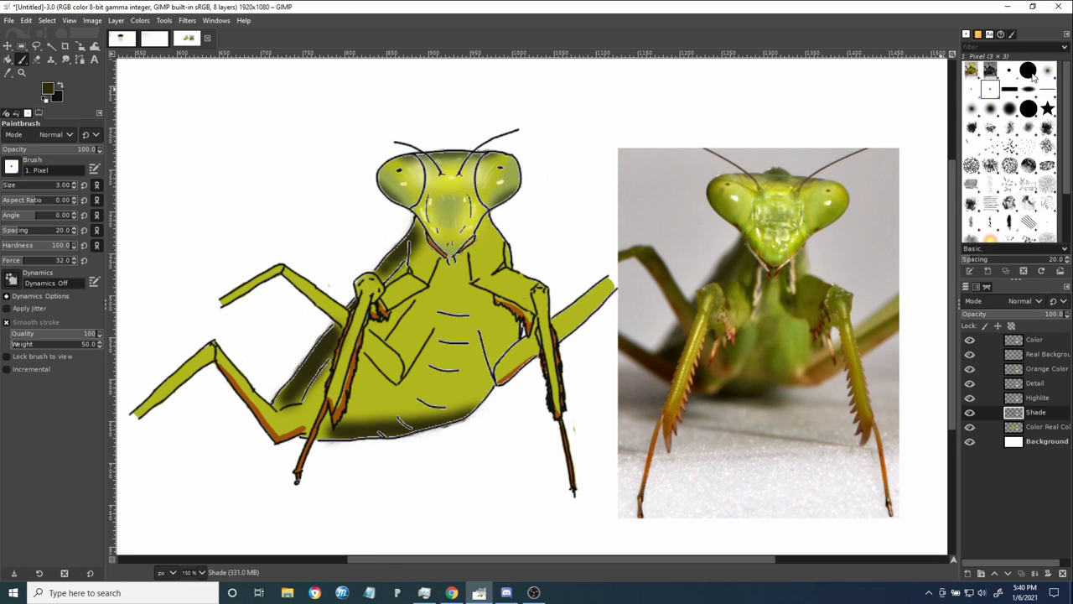
{"action": "left_click", "coordinate": [1047, 71]}
{"action": "left_click_drag", "start_coordinate": [367, 274], "coordinate": [412, 228]}
{"action": "left_click_drag", "start_coordinate": [285, 394], "coordinate": [335, 332]}
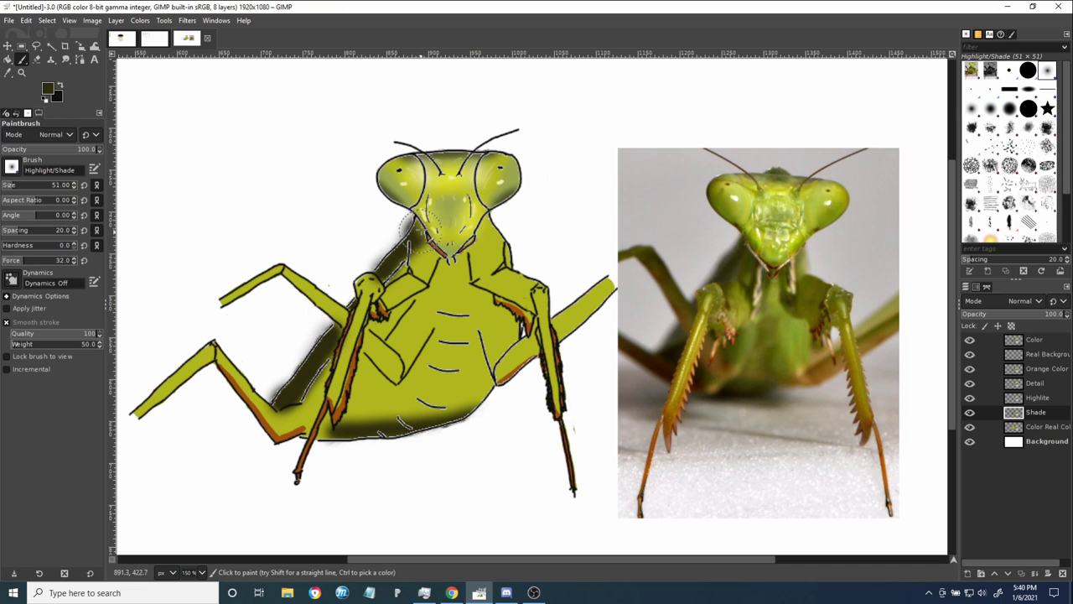
{"action": "key", "text": "shift+e"}
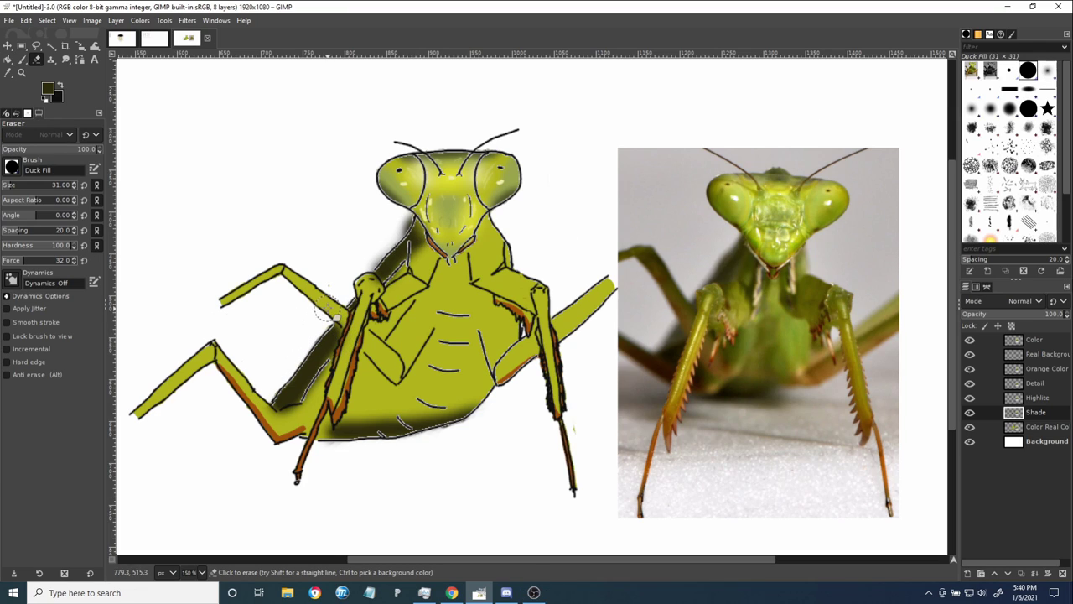
{"action": "left_click", "coordinate": [1009, 70]}
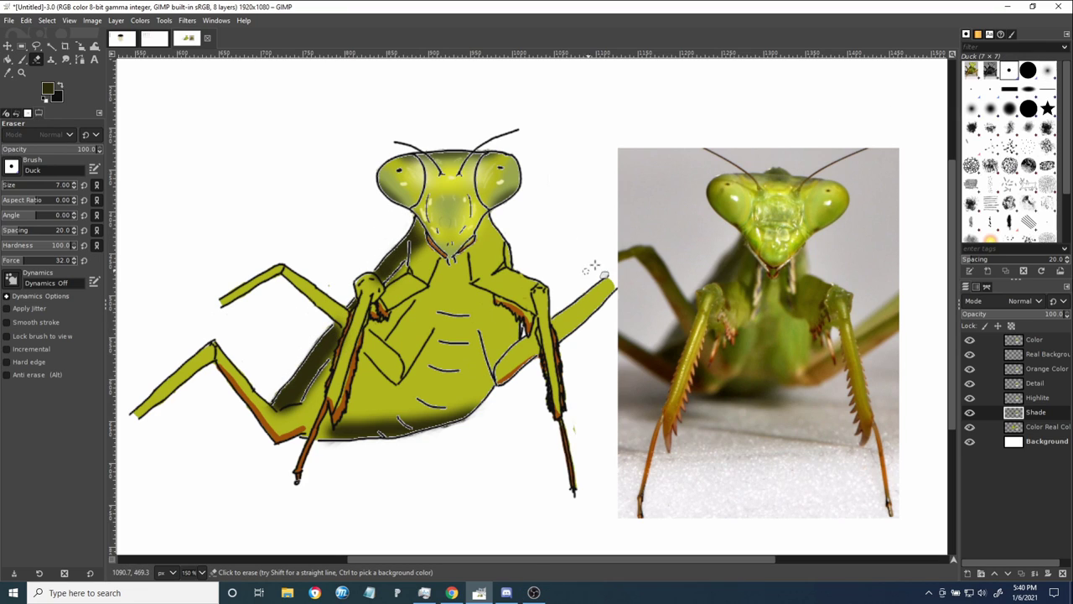
- Sample a mid green from the photographed abdomen and paint it over the drawn torso on the Highlite layer with the 2. Hardness 050 brush
{"action": "key", "text": "p"}
{"action": "left_click", "coordinate": [810, 325], "text": "ctrl"}
{"action": "left_click", "coordinate": [991, 108]}
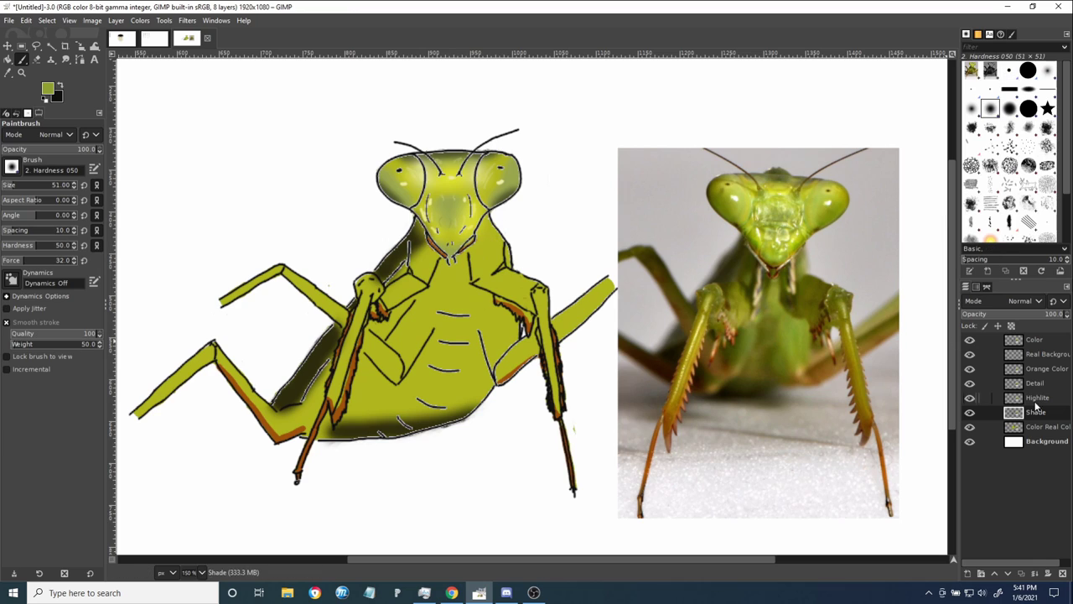
{"action": "left_click", "coordinate": [1036, 399]}
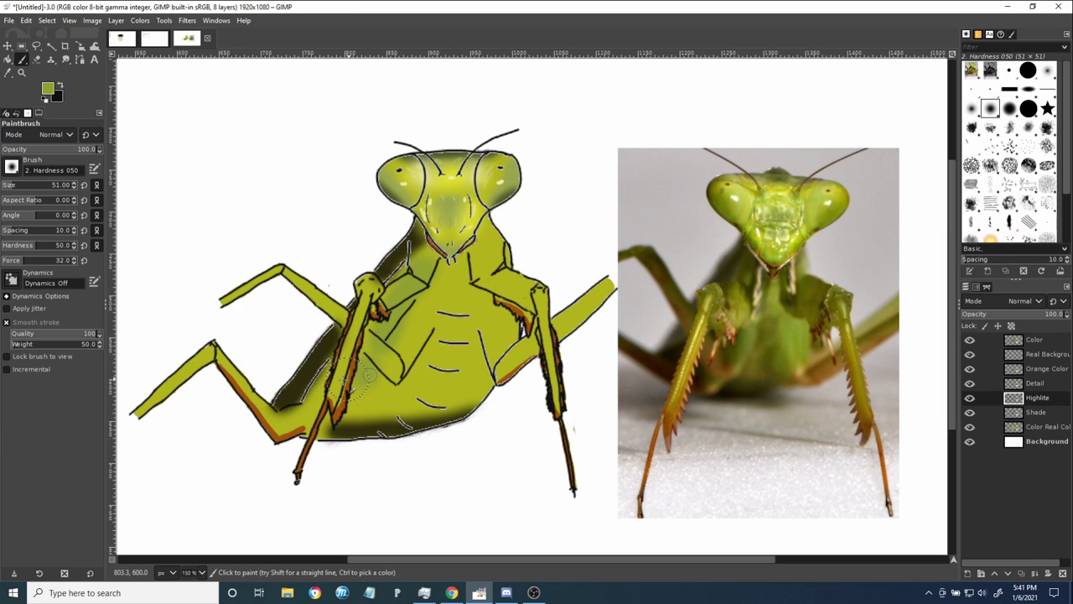
{"action": "mouse_move", "coordinate": [370, 375]}
{"action": "left_mouse_down"}
{"action": "mouse_move", "coordinate": [343, 413]}
{"action": "mouse_move", "coordinate": [389, 394]}
{"action": "mouse_move", "coordinate": [484, 316]}
{"action": "mouse_move", "coordinate": [422, 322]}
{"action": "mouse_move", "coordinate": [450, 353]}
{"action": "left_mouse_up"}
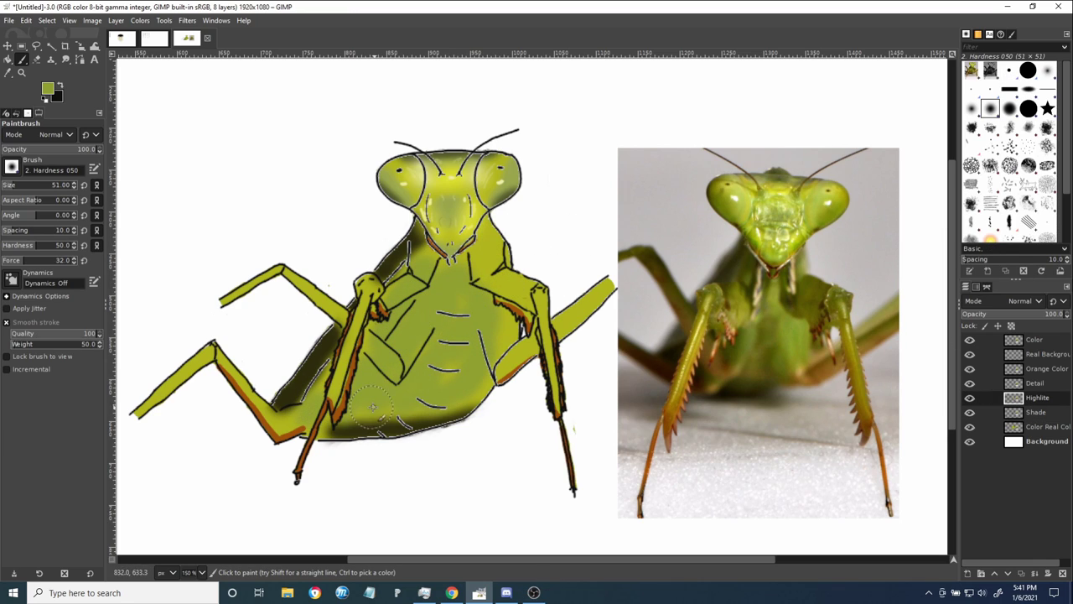
- Switch to the Highlight/Shade brush, undo the last stroke and set the brush force to 19
{"action": "left_click", "coordinate": [1047, 71]}
{"action": "key", "text": "ctrl+z"}
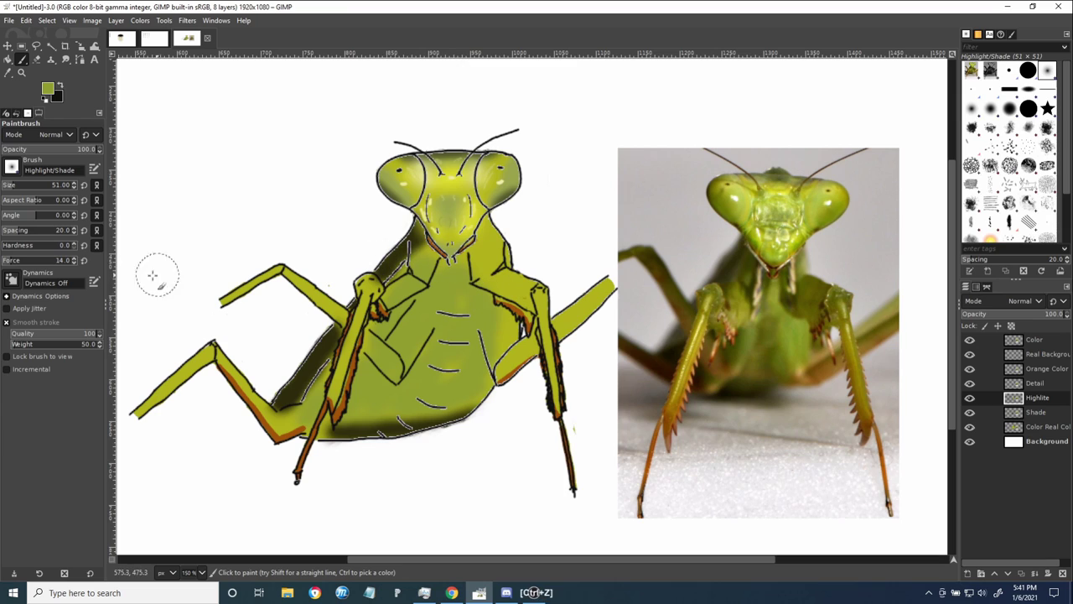
{"action": "left_click", "coordinate": [4, 260]}
{"action": "left_click", "coordinate": [15, 261]}
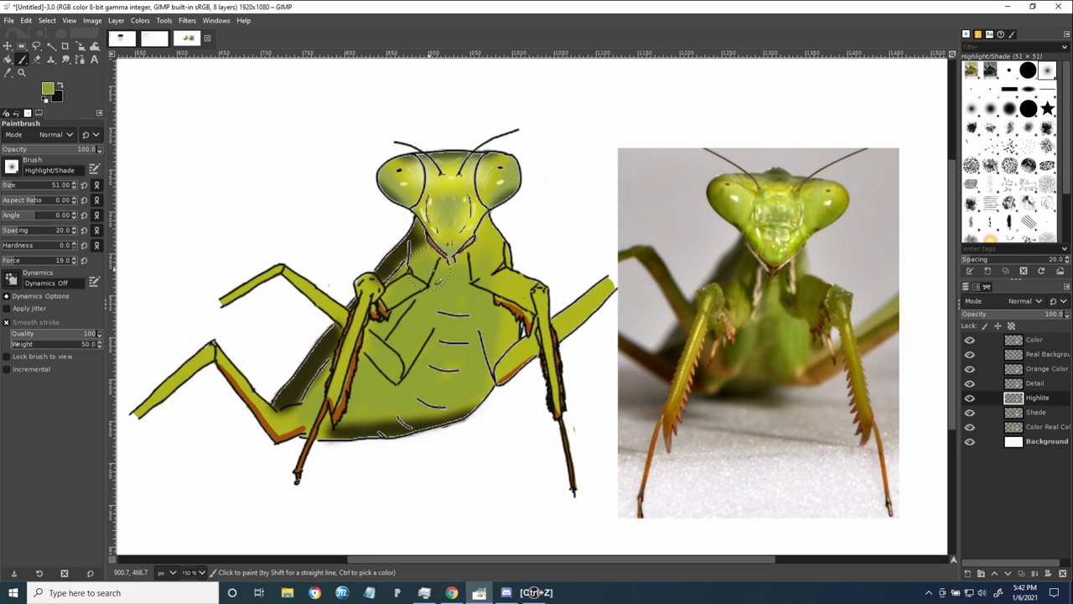
- Sample the dark olive from the Shade layer's abdomen underside and shade beside the abdomen's right crease on the Detail layer
{"action": "key", "text": "Page_Down"}
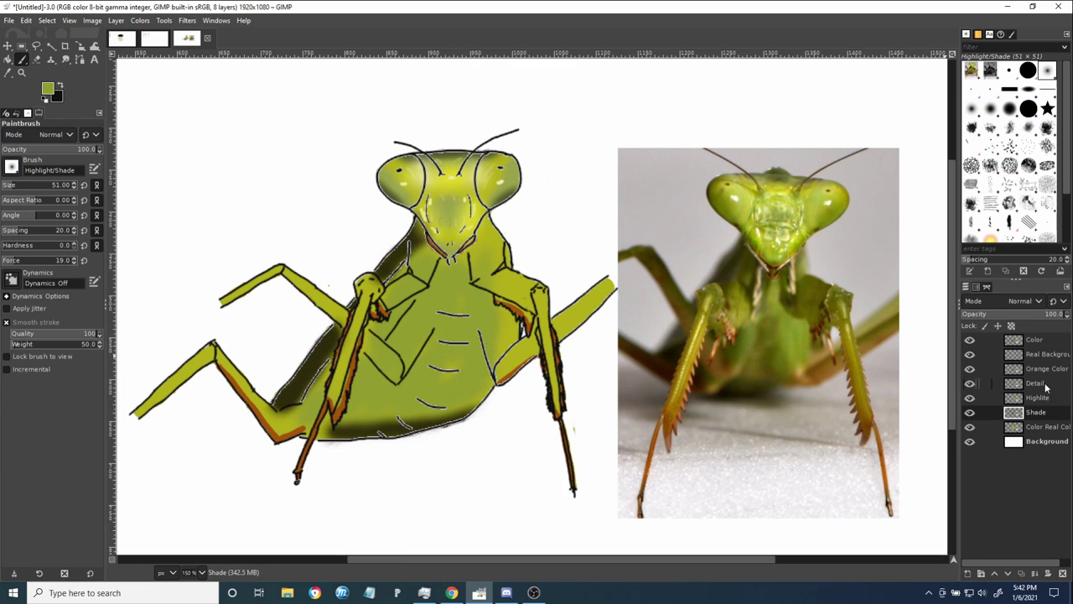
{"action": "key", "text": "Page_Up"}
{"action": "key", "text": "Page_Up"}
{"action": "key", "text": "Page_Down"}
{"action": "key", "text": "Page_Down"}
{"action": "key", "text": "o"}
{"action": "left_click", "coordinate": [384, 426]}
{"action": "key", "text": "p"}
{"action": "key", "text": "Page_Up"}
{"action": "key", "text": "Page_Up"}
{"action": "left_click_drag", "start_coordinate": [478, 340], "coordinate": [489, 379]}
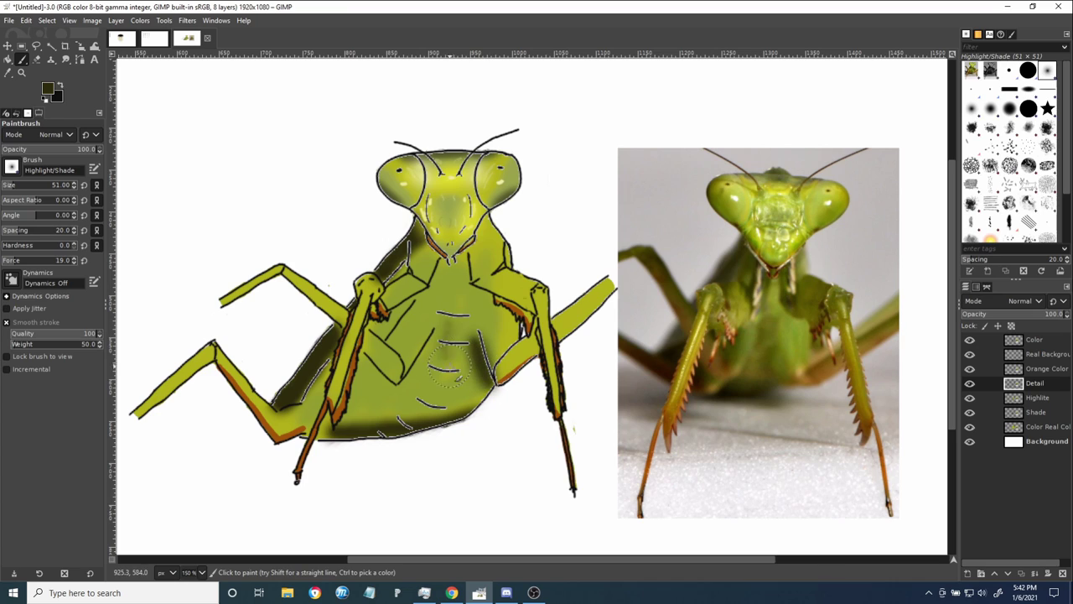
- Shade the lower abdomen and around the folded leg in dark olive on the Detail layer, undoing the last excess strokes
{"action": "mouse_move", "coordinate": [345, 416]}
{"action": "left_mouse_down"}
{"action": "mouse_move", "coordinate": [304, 399]}
{"action": "mouse_move", "coordinate": [321, 424]}
{"action": "mouse_move", "coordinate": [329, 377]}
{"action": "left_mouse_up"}
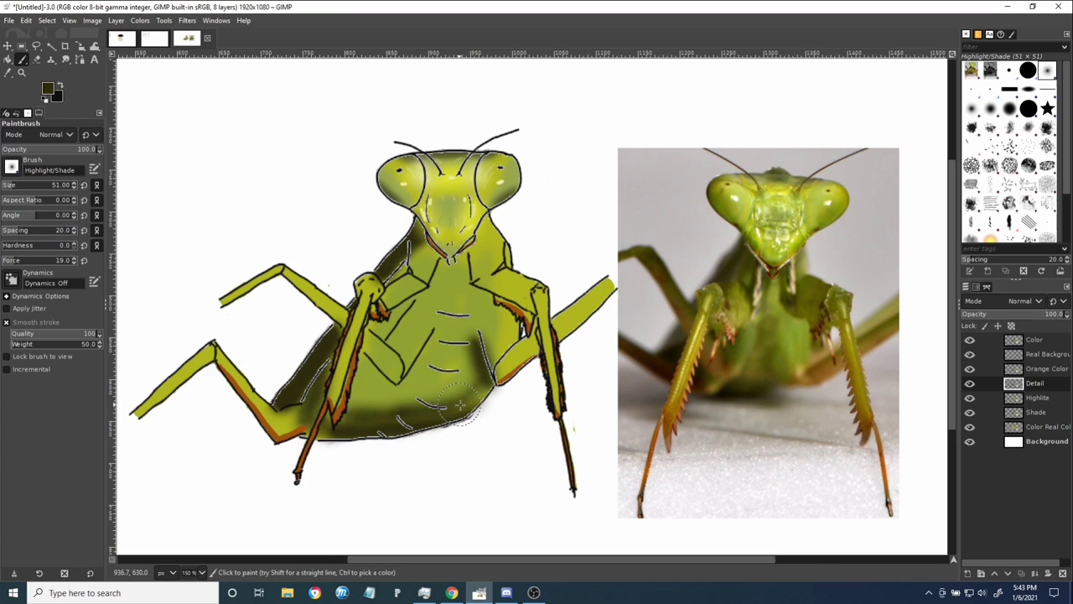
{"action": "left_click_drag", "start_coordinate": [466, 392], "coordinate": [477, 397]}
{"action": "left_click_drag", "start_coordinate": [372, 369], "coordinate": [384, 380]}
{"action": "mouse_move", "coordinate": [384, 337]}
{"action": "left_mouse_down"}
{"action": "mouse_move", "coordinate": [476, 292]}
{"action": "mouse_move", "coordinate": [512, 318]}
{"action": "mouse_move", "coordinate": [410, 325]}
{"action": "left_mouse_up"}
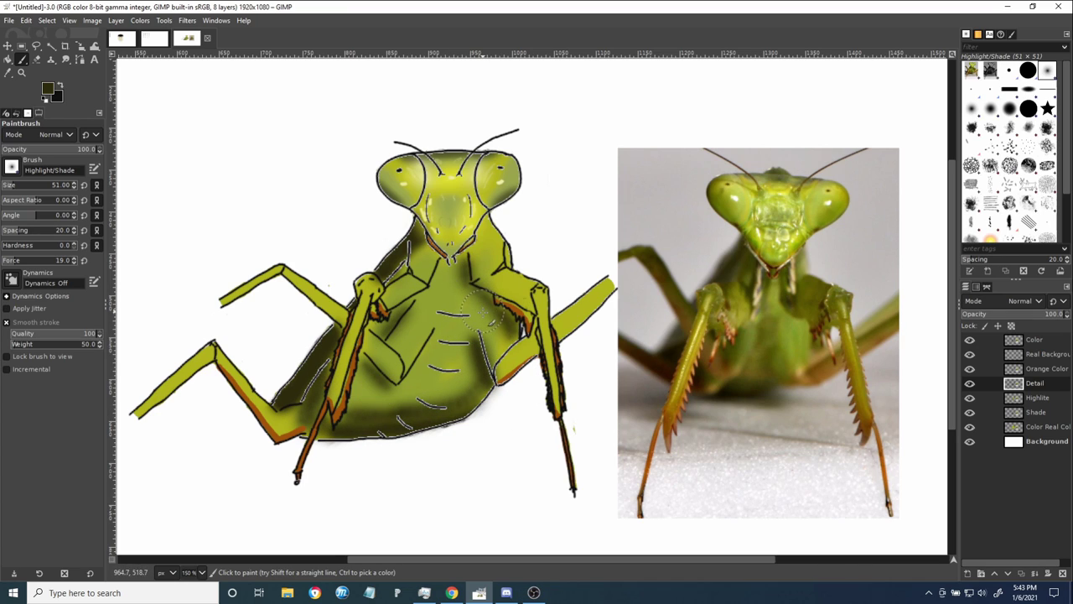
{"action": "key", "text": "ctrl+z"}
{"action": "key", "text": "ctrl+z"}
{"action": "key", "text": "ctrl+z"}
{"action": "key", "text": "ctrl+z"}
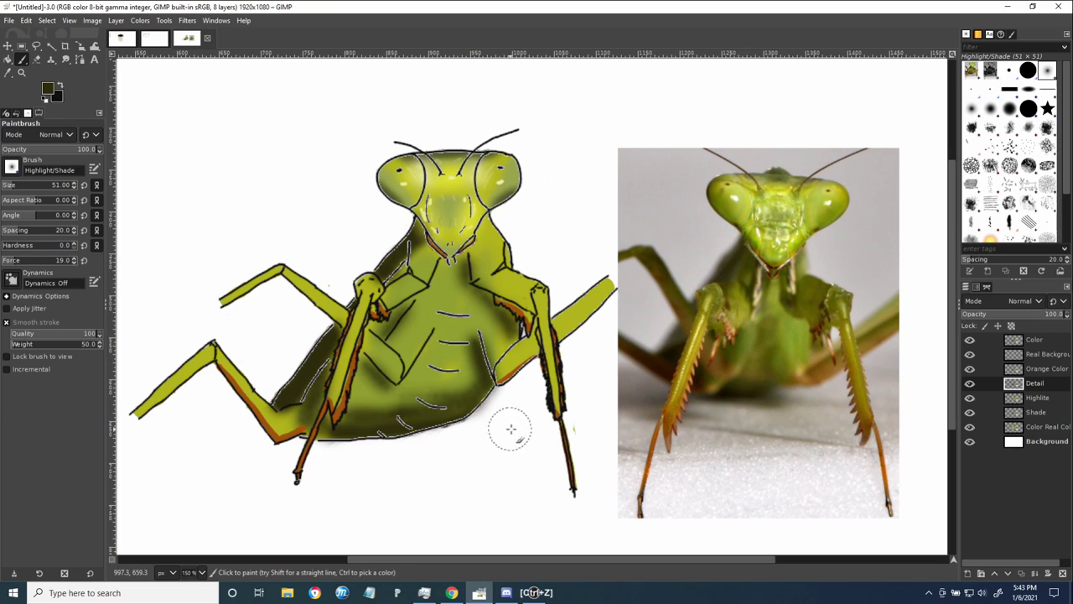
{"action": "key", "text": "ctrl+z"}
- Sample pale yellow from the drawn right eye and highlight the right foreleg on the Highlite layer with the 5 px Untitled brush
{"action": "left_click", "coordinate": [502, 182], "text": "ctrl"}
{"action": "key", "text": "Page_Down"}
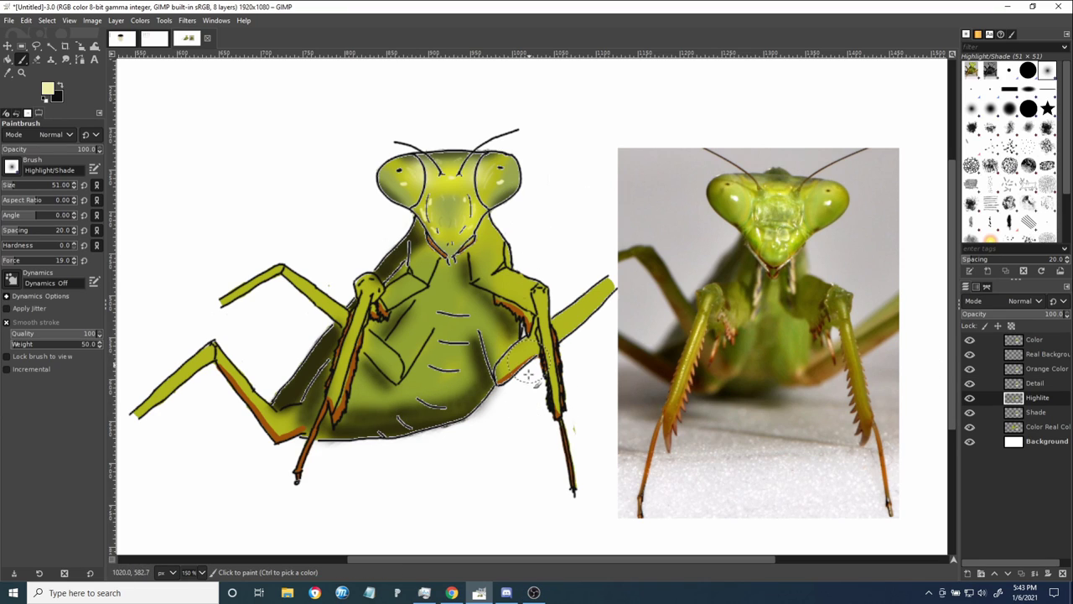
{"action": "left_click", "coordinate": [991, 89]}
{"action": "left_click", "coordinate": [1047, 71]}
{"action": "left_click_drag", "start_coordinate": [543, 312], "coordinate": [550, 377]}
{"action": "key", "text": "ctrl+z"}
{"action": "left_click", "coordinate": [990, 89]}
{"action": "left_click", "coordinate": [971, 89]}
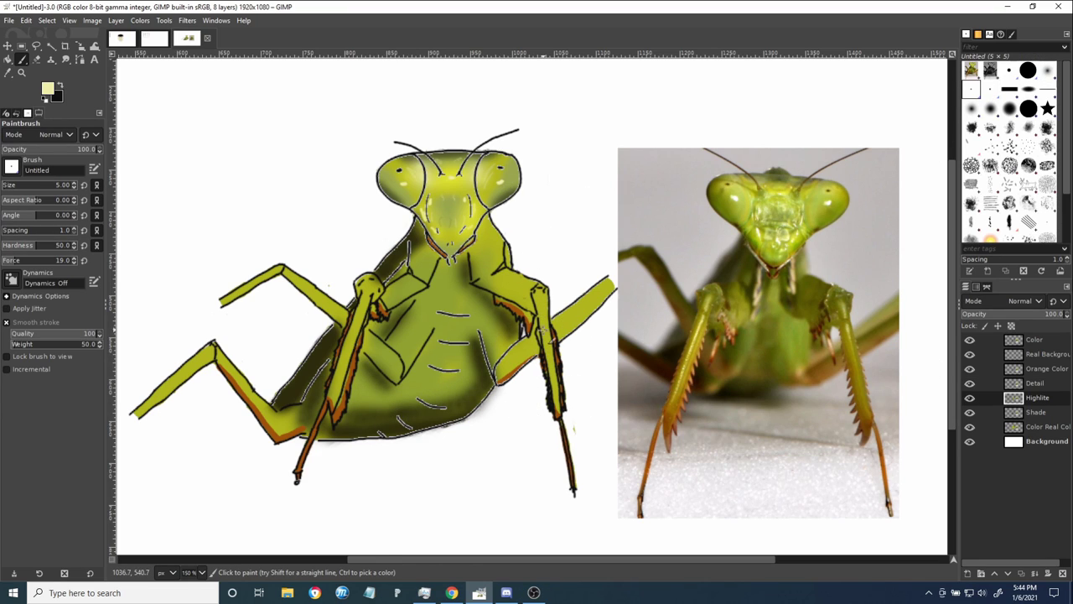
- Sample dark olive and add fine 5 px shading to the foreleg joints on the Shade layer
{"action": "key", "text": "Page_Down"}
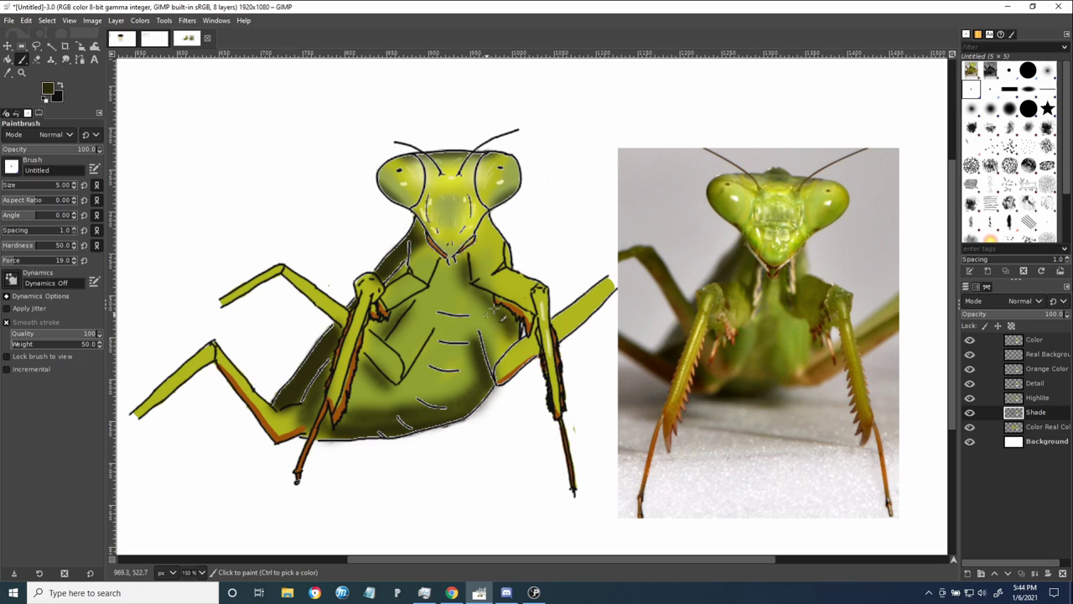
{"action": "left_click", "coordinate": [541, 344], "text": "ctrl"}
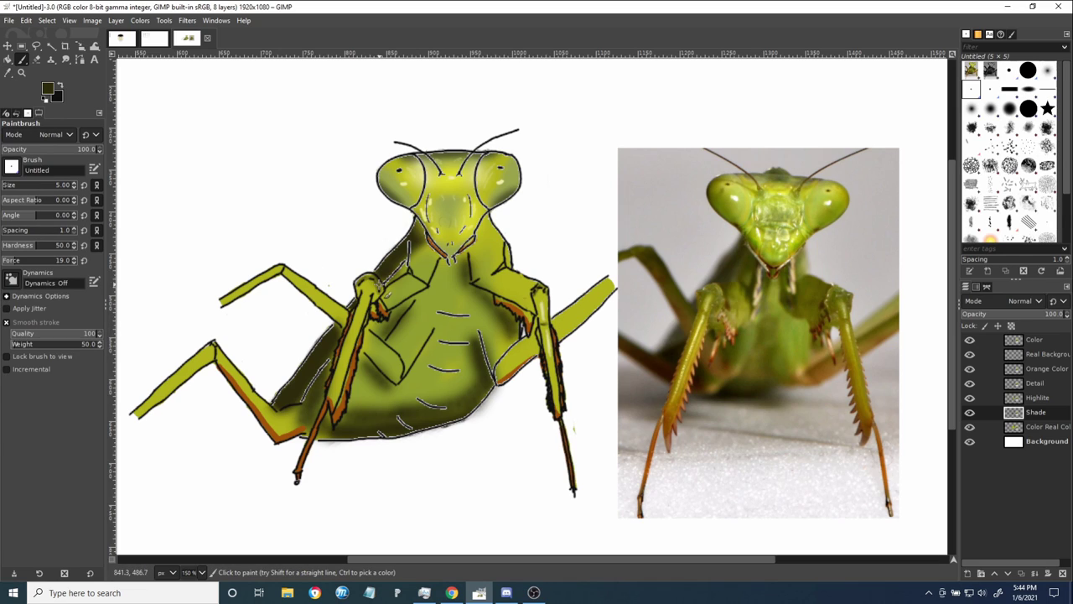
{"action": "left_click", "coordinate": [330, 289]}
- Resample pale yellow to highlight the left foreleg on the Highlite layer, and pick dark olive again for the Shade layer
{"action": "key", "text": "Page_Up"}
{"action": "left_click", "coordinate": [549, 315], "text": "ctrl"}
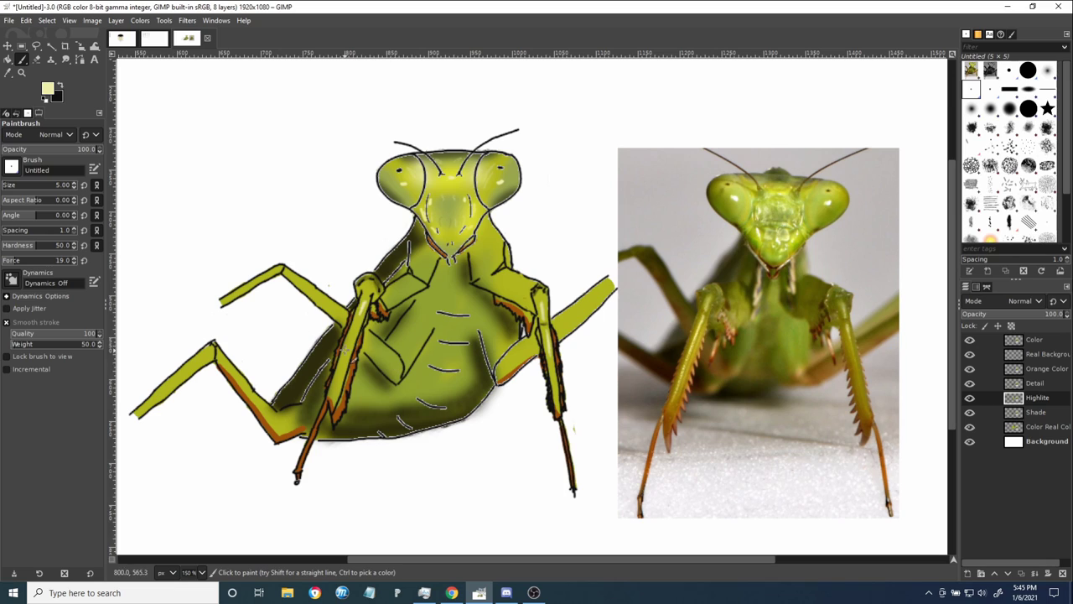
{"action": "key", "text": "Page_Down"}
{"action": "left_click", "coordinate": [353, 321], "text": "ctrl"}
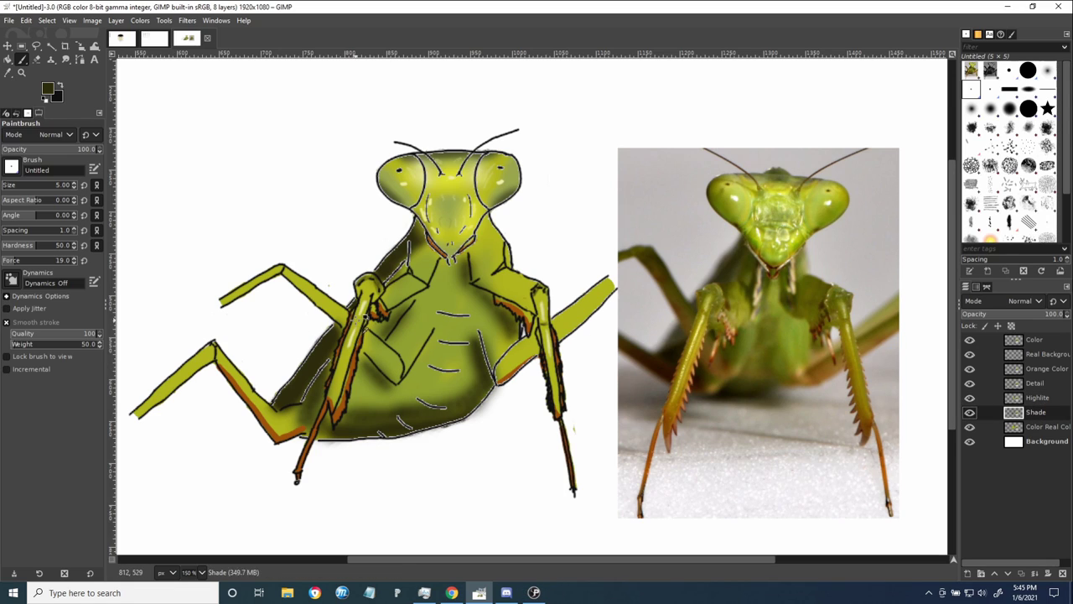
- Sample the foreleg's orange and softly tint the folded leg and the right rear leg's base on the Orange Color layer
{"action": "left_click", "coordinate": [1031, 369]}
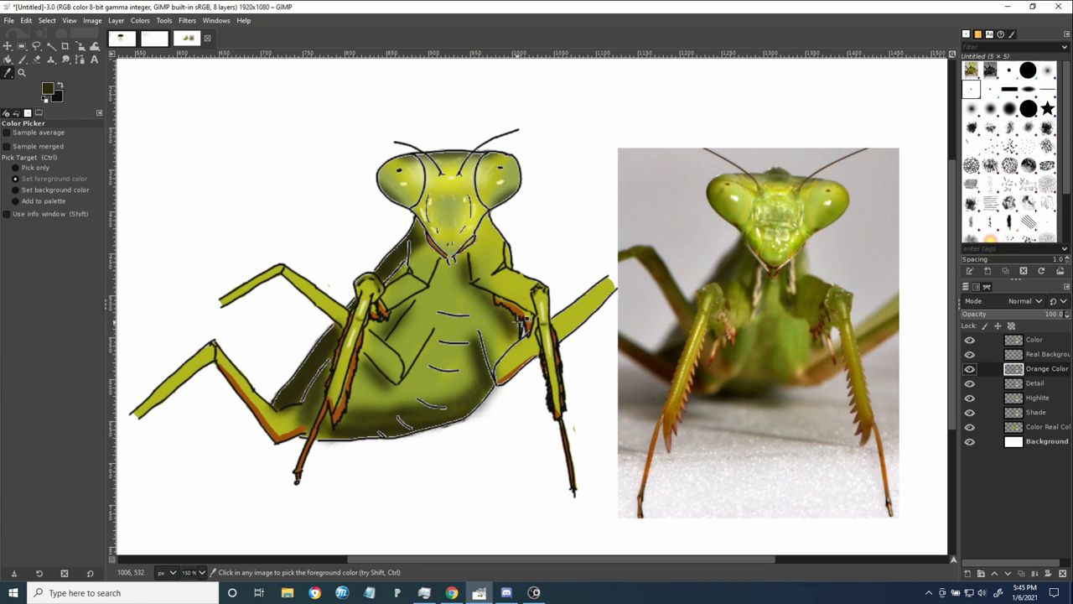
{"action": "left_click", "coordinate": [513, 307], "text": "ctrl"}
{"action": "left_click", "coordinate": [1047, 70]}
{"action": "left_click_drag", "start_coordinate": [369, 348], "coordinate": [384, 362]}
{"action": "left_click_drag", "start_coordinate": [503, 372], "coordinate": [519, 375]}
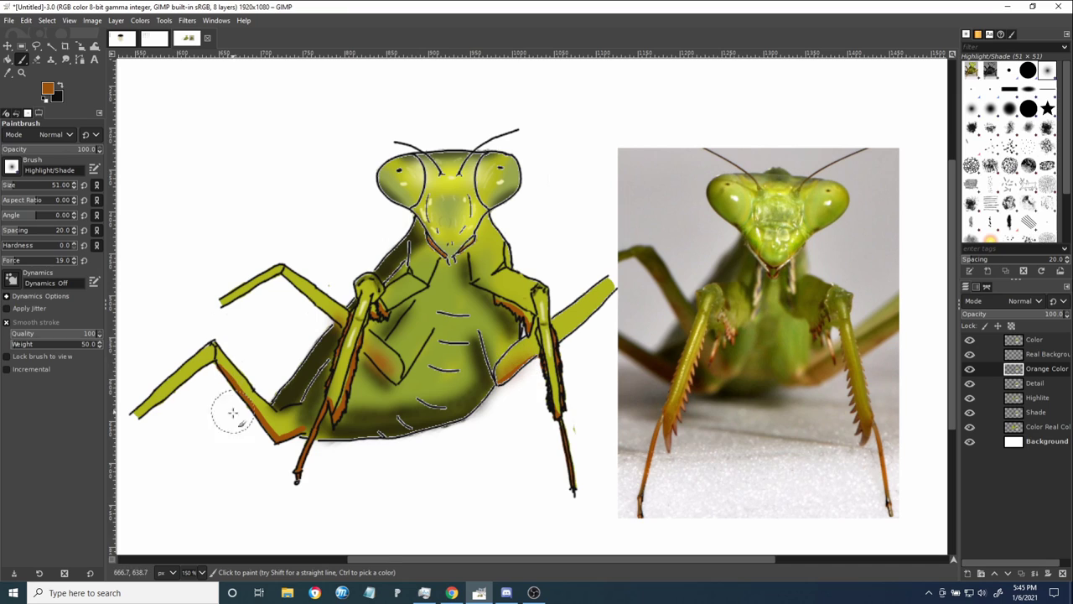
- Paint soft orange along the undersides of the rear legs on the Orange Color layer and erase the overspill with the Duck brush
{"action": "key", "text": "shift+e"}
{"action": "mouse_move", "coordinate": [213, 379]}
{"action": "left_mouse_down"}
{"action": "mouse_move", "coordinate": [269, 448]}
{"action": "mouse_move", "coordinate": [290, 446]}
{"action": "left_mouse_up"}
{"action": "key", "text": "p"}
{"action": "mouse_move", "coordinate": [290, 439]}
{"action": "left_mouse_down"}
{"action": "mouse_move", "coordinate": [258, 431]}
{"action": "mouse_move", "coordinate": [224, 387]}
{"action": "left_mouse_up"}
{"action": "left_click_drag", "start_coordinate": [333, 329], "coordinate": [317, 318]}
{"action": "left_click_drag", "start_coordinate": [506, 379], "coordinate": [532, 369]}
{"action": "key", "text": "shift+e"}
{"action": "key", "text": "p"}
{"action": "left_click_drag", "start_coordinate": [577, 335], "coordinate": [590, 323]}
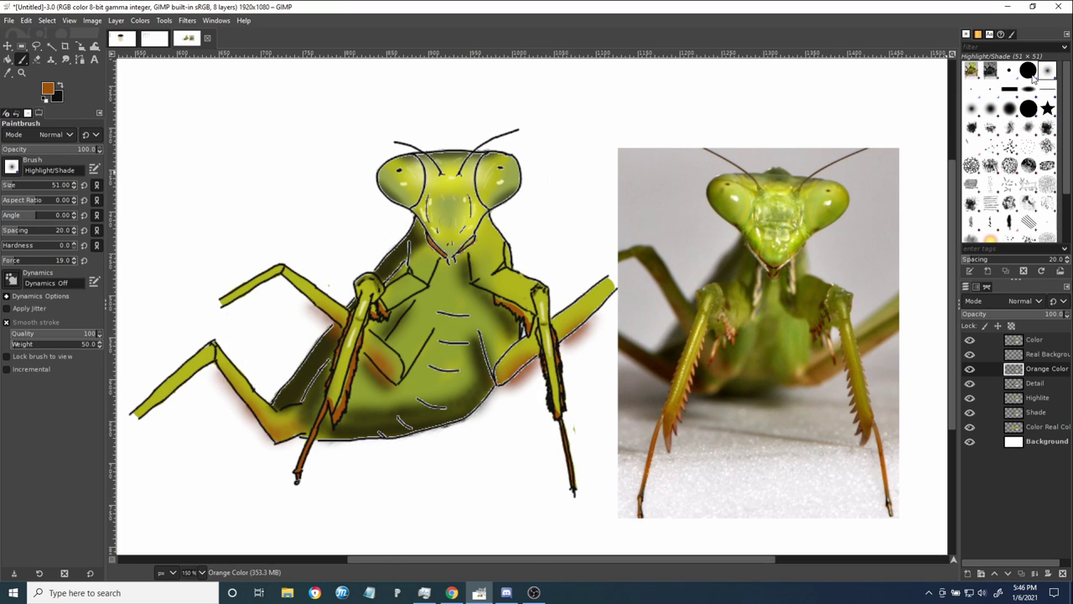
{"action": "key", "text": "shift+e"}
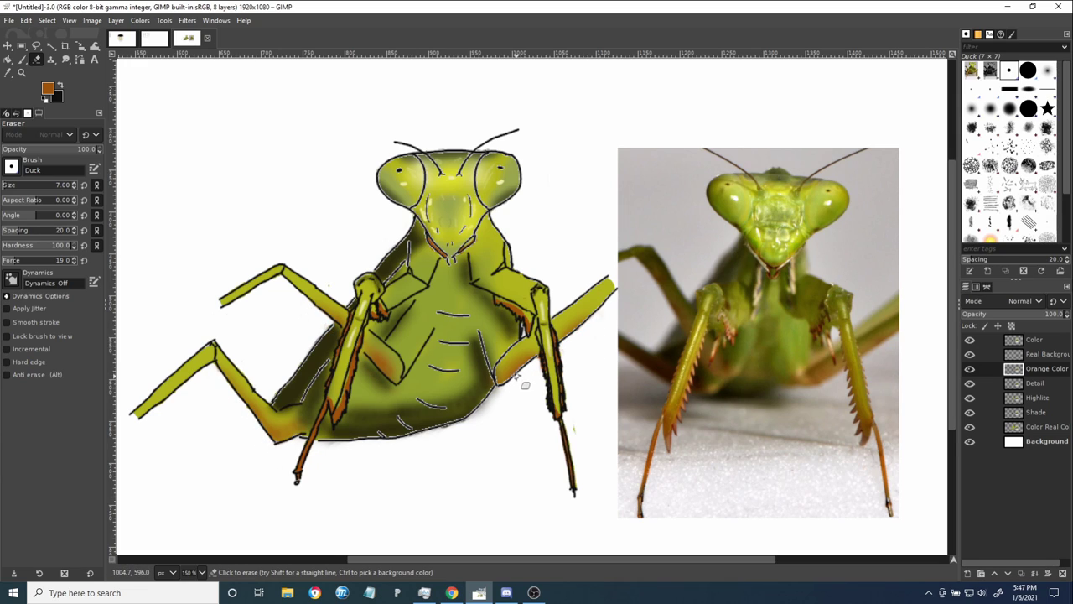
- Sample pale yellow from the drawn right eye and softly highlight the chest below the head on the Highlite layer
{"action": "left_click", "coordinate": [1046, 401]}
{"action": "key", "text": "o"}
{"action": "left_click", "coordinate": [500, 182]}
{"action": "key", "text": "p"}
{"action": "left_click", "coordinate": [1047, 70]}
{"action": "left_click_drag", "start_coordinate": [453, 289], "coordinate": [446, 270]}
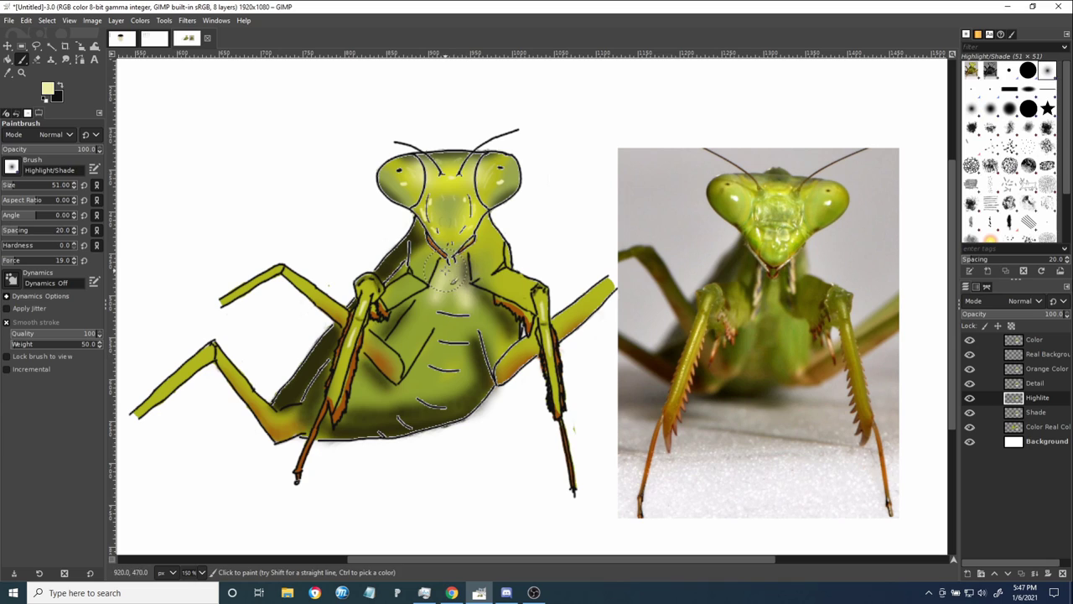
- Highlight the upper rear legs, the folded leg and the right shoulder in pale yellow, erasing the overspill with the Duck brush
{"action": "left_click_drag", "start_coordinate": [508, 350], "coordinate": [522, 340]}
{"action": "left_click_drag", "start_coordinate": [562, 314], "coordinate": [597, 292]}
{"action": "left_click_drag", "start_coordinate": [287, 273], "coordinate": [337, 301]}
{"action": "left_click_drag", "start_coordinate": [379, 335], "coordinate": [396, 352]}
{"action": "left_click_drag", "start_coordinate": [408, 343], "coordinate": [422, 317]}
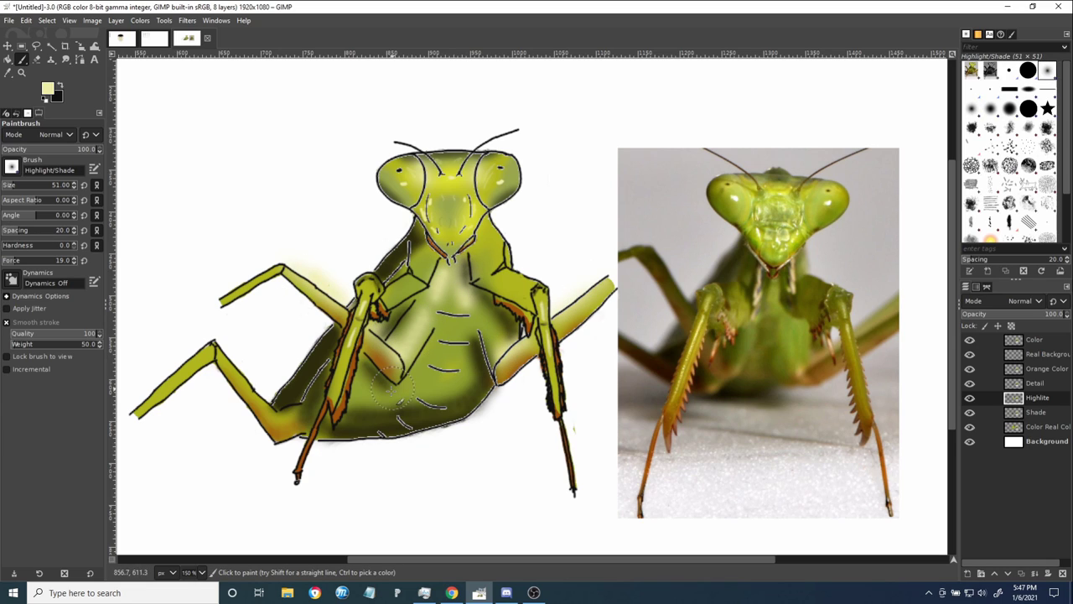
{"action": "left_click_drag", "start_coordinate": [493, 231], "coordinate": [496, 253]}
{"action": "key", "text": "shift+e"}
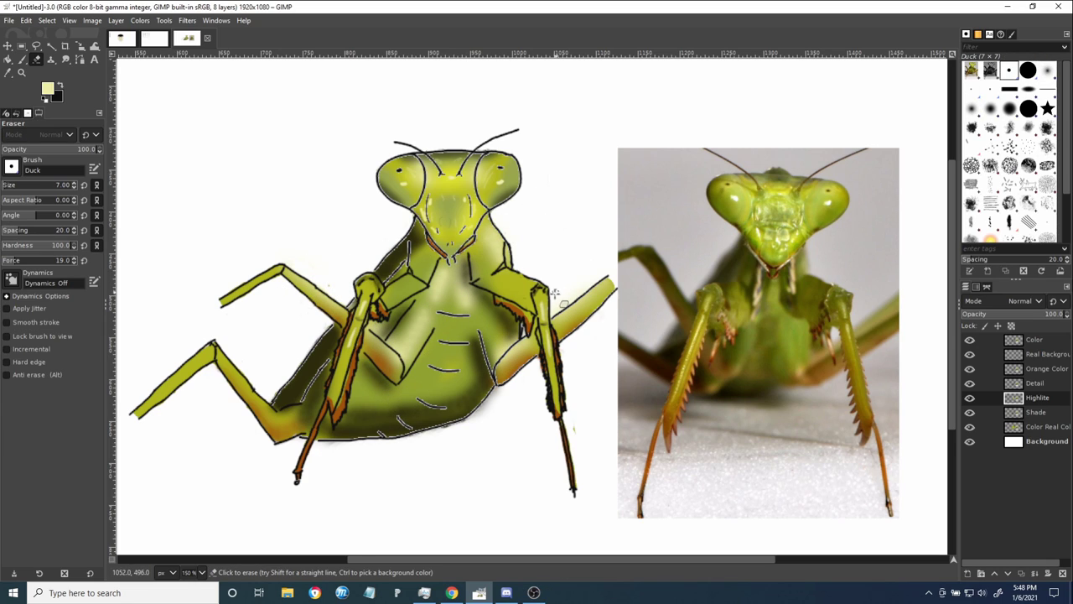
- Sample the foreleg's orange and paint a soft orange patch on the middle of the abdomen on the Orange Color layer, undoing stray strokes
{"action": "key", "text": "Page_Up"}
{"action": "key", "text": "Page_Up"}
{"action": "key", "text": "o"}
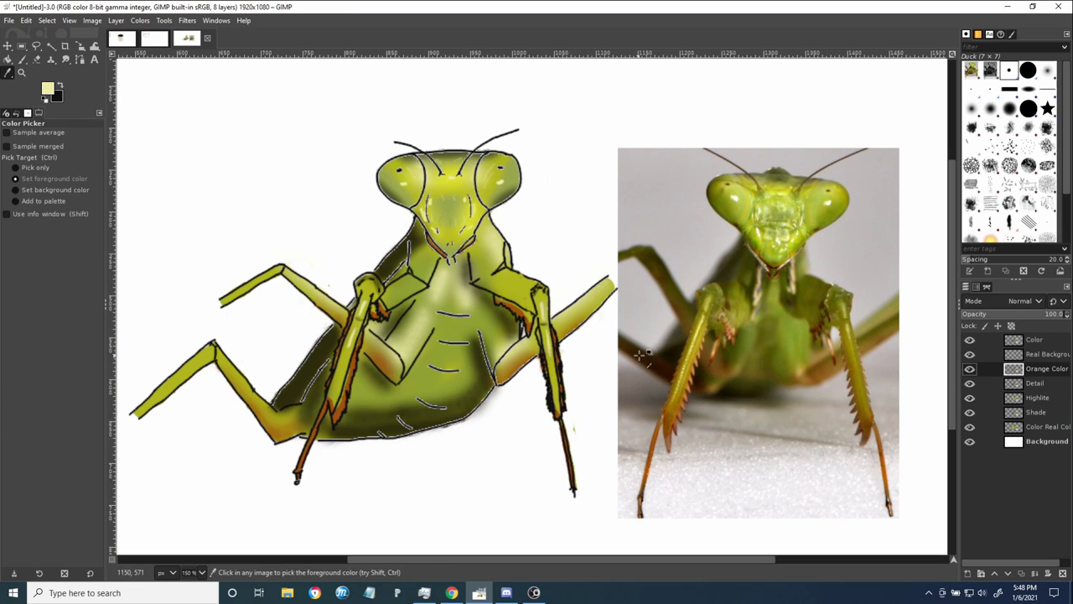
{"action": "left_click", "coordinate": [522, 312]}
{"action": "key", "text": "p"}
{"action": "key", "text": "ctrl+z"}
{"action": "mouse_move", "coordinate": [421, 359]}
{"action": "left_mouse_down"}
{"action": "mouse_move", "coordinate": [434, 375]}
{"action": "mouse_move", "coordinate": [446, 355]}
{"action": "left_mouse_up"}
{"action": "left_click", "coordinate": [1048, 70]}
{"action": "key", "text": "ctrl+z"}
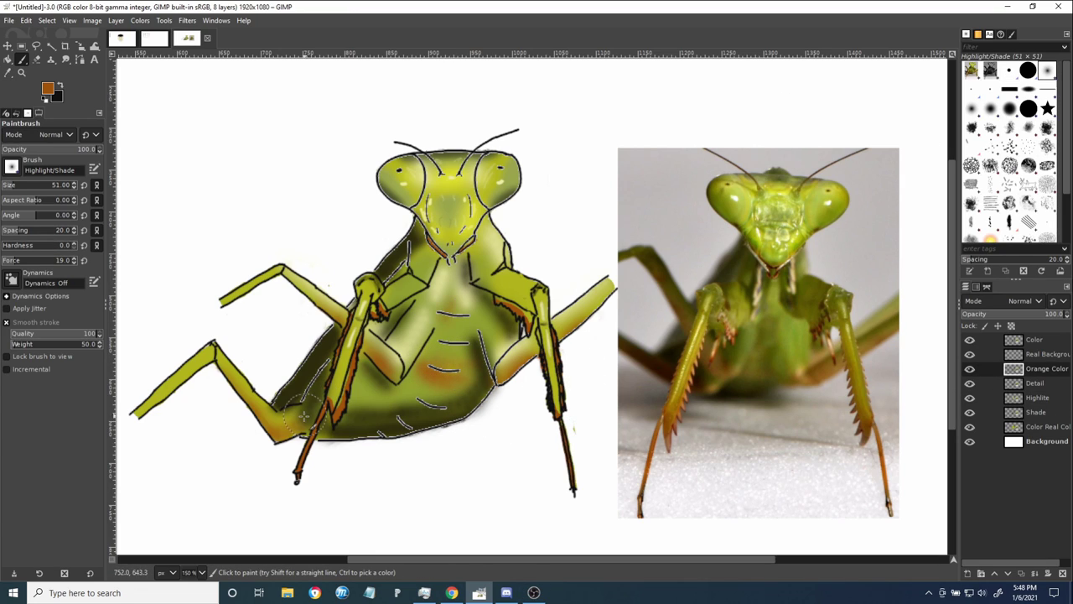
- Tint the right upper arm and both spiny forelegs soft orange on the Orange Color layer
{"action": "left_click_drag", "start_coordinate": [506, 297], "coordinate": [526, 311]}
{"action": "left_click_drag", "start_coordinate": [558, 358], "coordinate": [556, 412]}
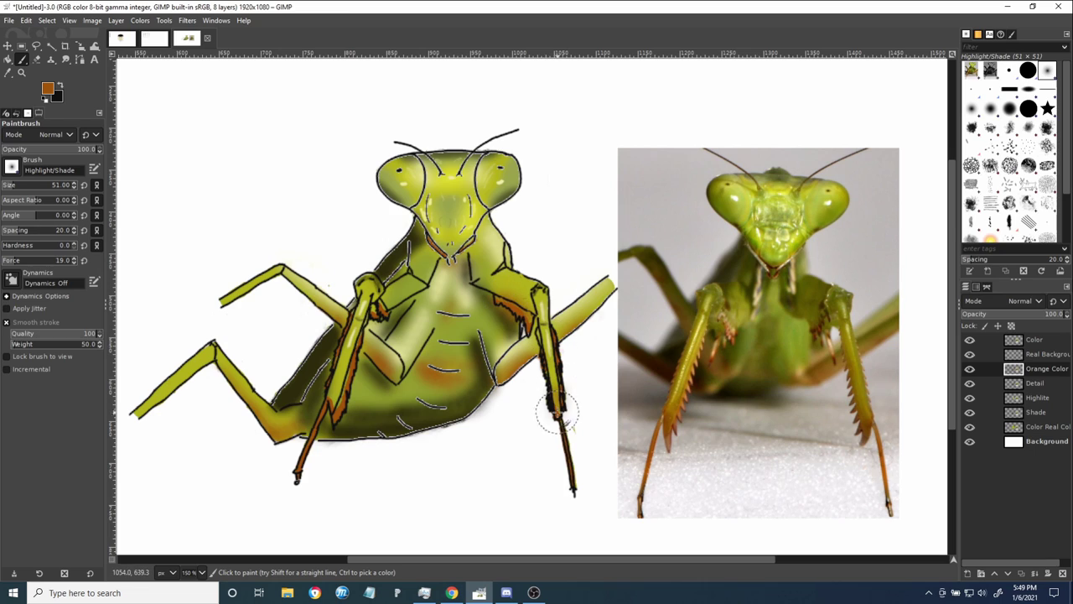
{"action": "left_click_drag", "start_coordinate": [355, 342], "coordinate": [339, 401]}
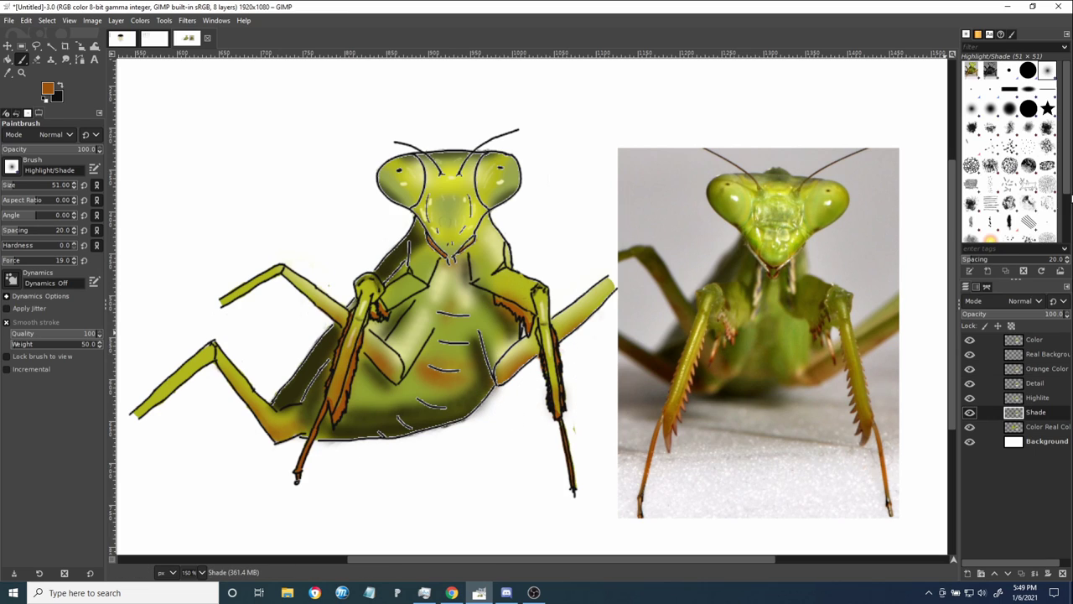
- Erase the dark shading from the lower abdomen on the Detail layer with the Duck Fill brush and sample the abdomen's green
{"action": "key", "text": "shift+e"}
{"action": "left_click", "coordinate": [1036, 411]}
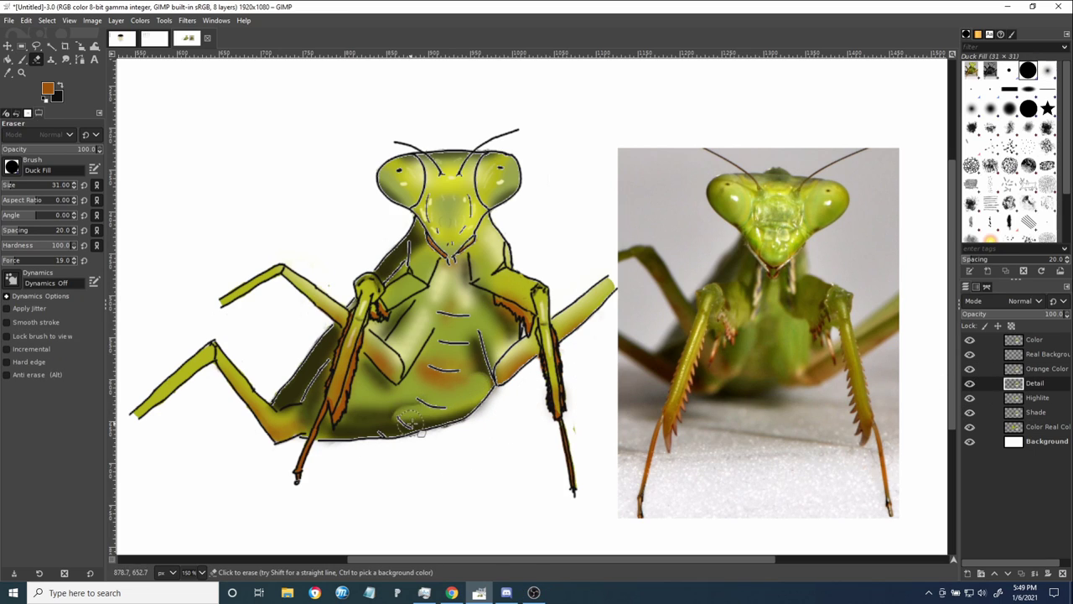
{"action": "key", "text": "o"}
{"action": "left_click", "coordinate": [396, 404]}
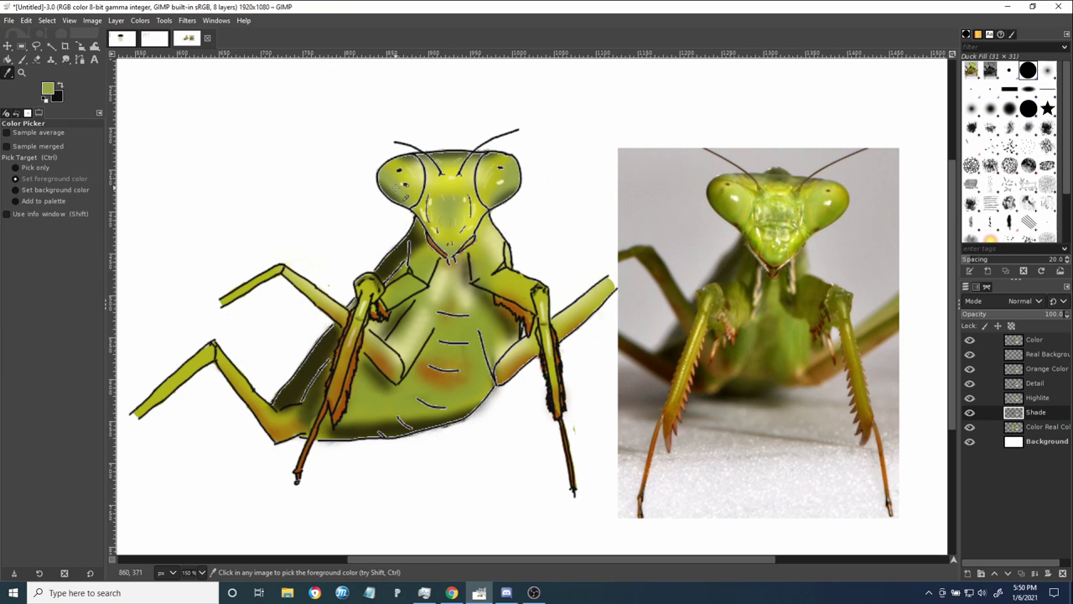
- Blend green over the lower abdomen on the Detail layer with the Highlight/Shade brush, undoing a stroke and darkening the foreground colour slightly
{"action": "key", "text": "p"}
{"action": "left_click", "coordinate": [1036, 383]}
{"action": "left_click", "coordinate": [1047, 71]}
{"action": "left_click_drag", "start_coordinate": [370, 424], "coordinate": [410, 408]}
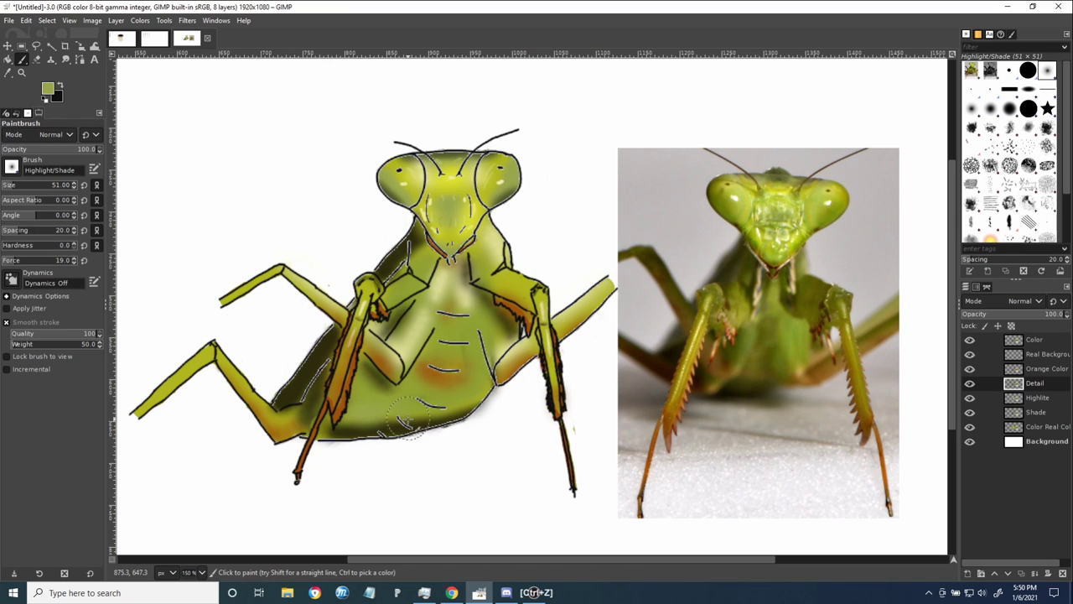
{"action": "key", "text": "ctrl+z"}
{"action": "left_click", "coordinate": [48, 88]}
{"action": "left_click", "coordinate": [64, 86]}
{"action": "left_click", "coordinate": [163, 189]}
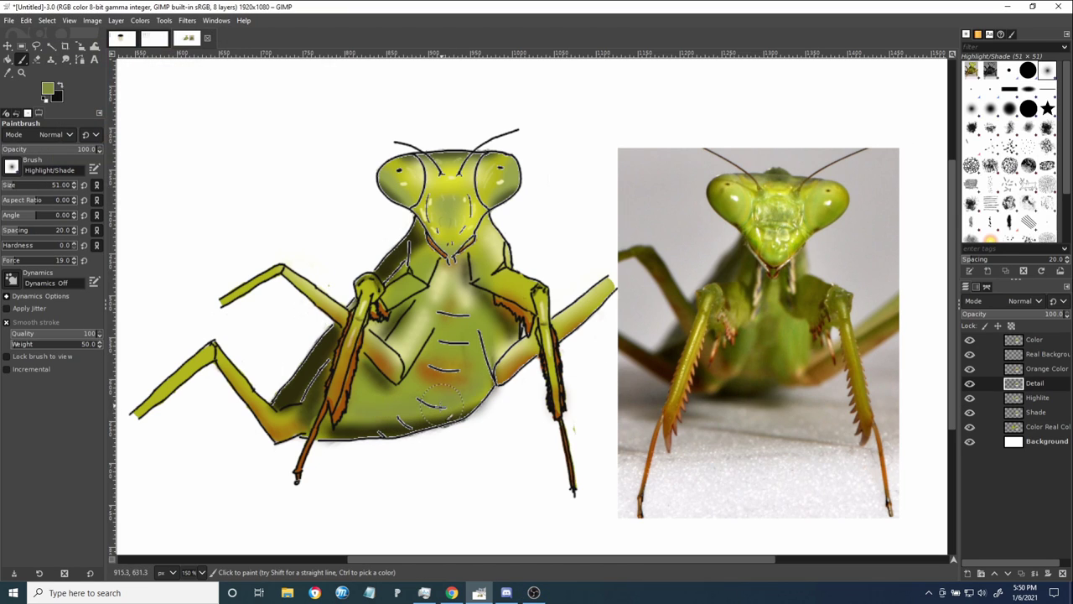
- Darken the foreground green and brush it softly across the lower abdomen on the Detail layer with the Highlight/Shade brush
{"action": "left_click", "coordinate": [48, 88]}
{"action": "left_click", "coordinate": [59, 99]}
{"action": "left_click", "coordinate": [157, 188]}
{"action": "mouse_move", "coordinate": [360, 415]}
{"action": "left_mouse_down"}
{"action": "mouse_move", "coordinate": [406, 408]}
{"action": "mouse_move", "coordinate": [482, 365]}
{"action": "mouse_move", "coordinate": [464, 408]}
{"action": "left_mouse_up"}
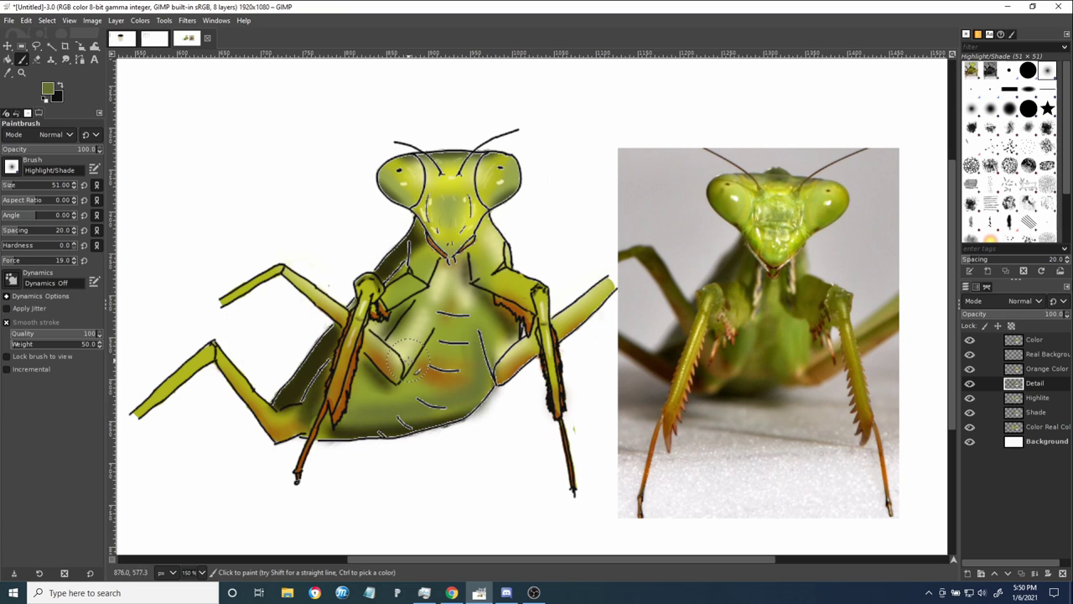
- Sample black from the leg outline and softly shade both left hind legs, the right foreleg and the right shoulder, undoing a stray stroke
{"action": "left_click", "coordinate": [294, 277], "text": "ctrl"}
{"action": "left_click_drag", "start_coordinate": [291, 291], "coordinate": [321, 325]}
{"action": "key", "text": "ctrl+z"}
{"action": "mouse_move", "coordinate": [222, 374]}
{"action": "left_mouse_down"}
{"action": "mouse_move", "coordinate": [254, 431]}
{"action": "mouse_move", "coordinate": [156, 408]}
{"action": "mouse_move", "coordinate": [273, 426]}
{"action": "left_mouse_up"}
{"action": "mouse_move", "coordinate": [479, 268]}
{"action": "left_mouse_down"}
{"action": "mouse_move", "coordinate": [531, 327]}
{"action": "mouse_move", "coordinate": [547, 412]}
{"action": "left_mouse_up"}
{"action": "mouse_move", "coordinate": [483, 240]}
{"action": "left_mouse_down"}
{"action": "mouse_move", "coordinate": [429, 262]}
{"action": "mouse_move", "coordinate": [486, 229]}
{"action": "left_mouse_up"}
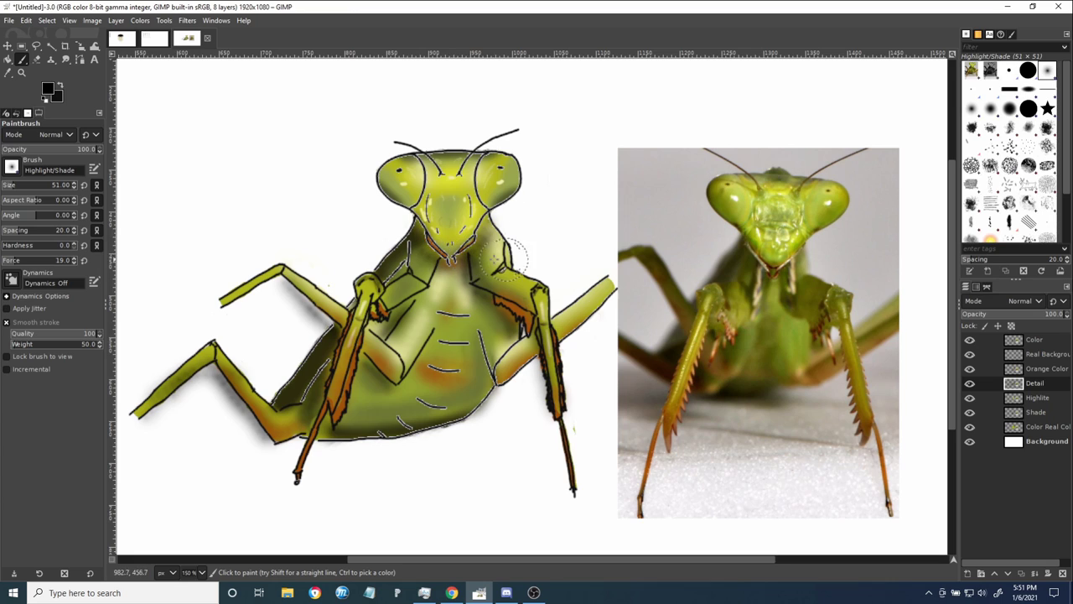
- Add soft black shading across the abdomen beside the hind legs and in the folds of both upper arms on the Detail layer
{"action": "mouse_move", "coordinate": [379, 374]}
{"action": "left_mouse_down"}
{"action": "mouse_move", "coordinate": [430, 324]}
{"action": "mouse_move", "coordinate": [486, 384]}
{"action": "left_mouse_up"}
{"action": "left_click_drag", "start_coordinate": [498, 268], "coordinate": [487, 279]}
{"action": "left_click_drag", "start_coordinate": [404, 350], "coordinate": [396, 375]}
{"action": "left_click_drag", "start_coordinate": [423, 275], "coordinate": [416, 283]}
- Shade the lower-left leg's base and knee and the right foreleg joint black, and erase the spill around the left legs with Duck Fill
{"action": "left_click_drag", "start_coordinate": [280, 417], "coordinate": [276, 437]}
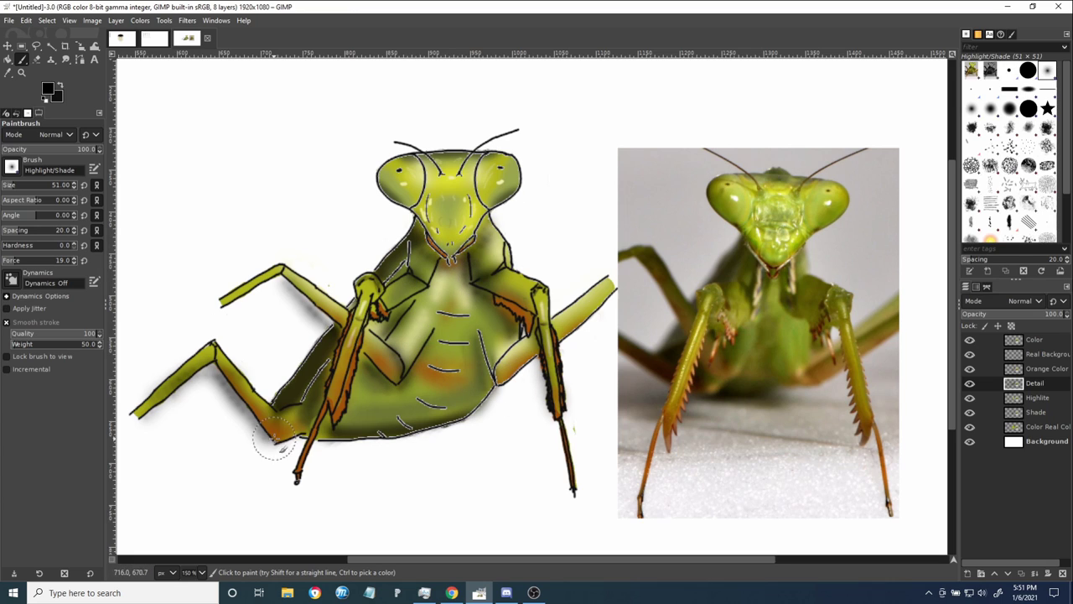
{"action": "left_click_drag", "start_coordinate": [213, 345], "coordinate": [214, 355]}
{"action": "left_click_drag", "start_coordinate": [531, 289], "coordinate": [542, 297]}
{"action": "key", "text": "shift+e"}
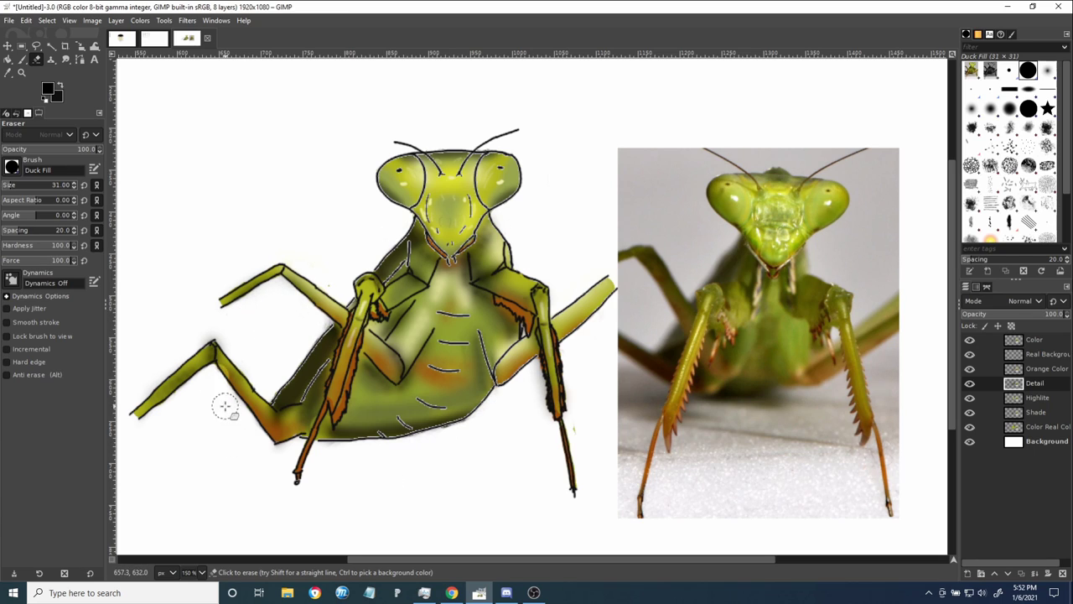
- Sample pale yellow from the Highlite layer and paint small highlight dashes over the body and limbs on the Detail layer at brush size 3
{"action": "key", "text": "o"}
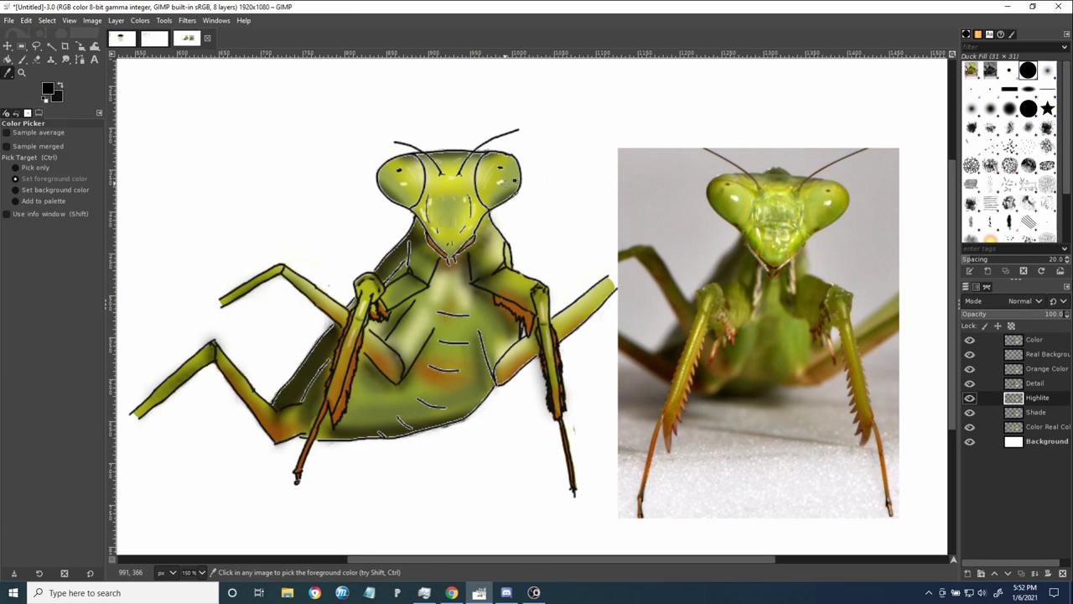
{"action": "left_click", "coordinate": [607, 293]}
{"action": "key", "text": "p"}
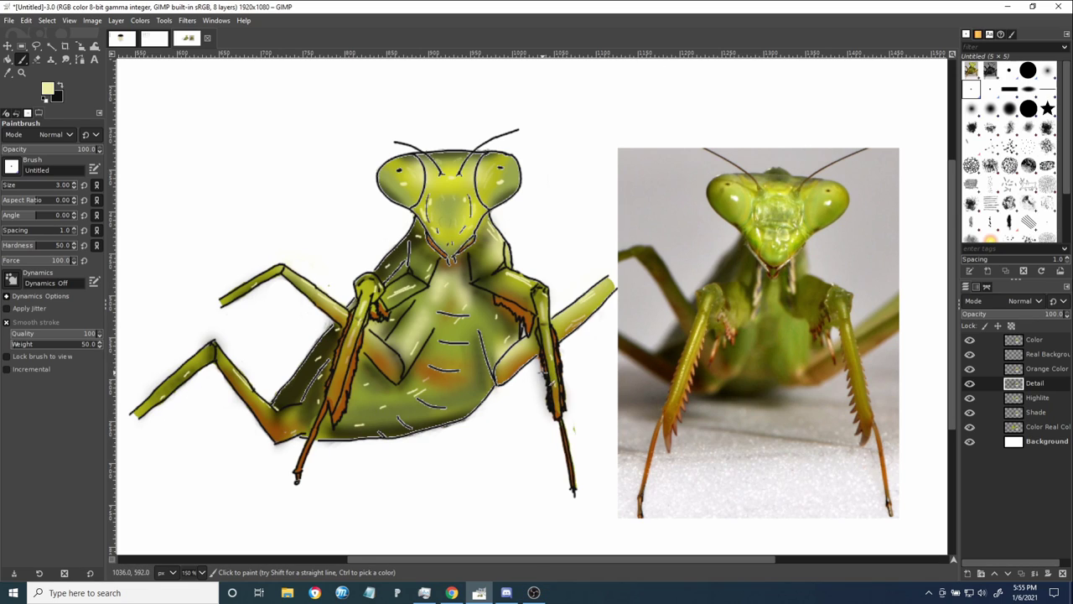
- Sample bright yellow-green on the Highlite layer and brush soft highlights over the abdomen with the Highlight/Shade brush at force 22
{"action": "left_click", "coordinate": [1047, 70]}
{"action": "key", "text": "o"}
{"action": "left_click", "coordinate": [1038, 399]}
{"action": "left_click", "coordinate": [474, 245]}
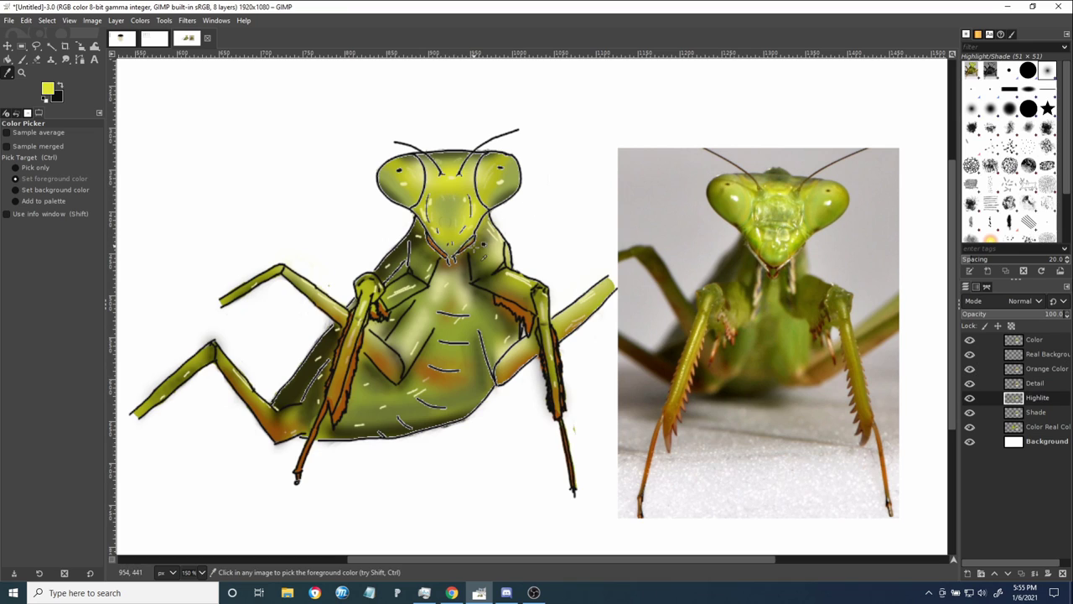
{"action": "key", "text": "p"}
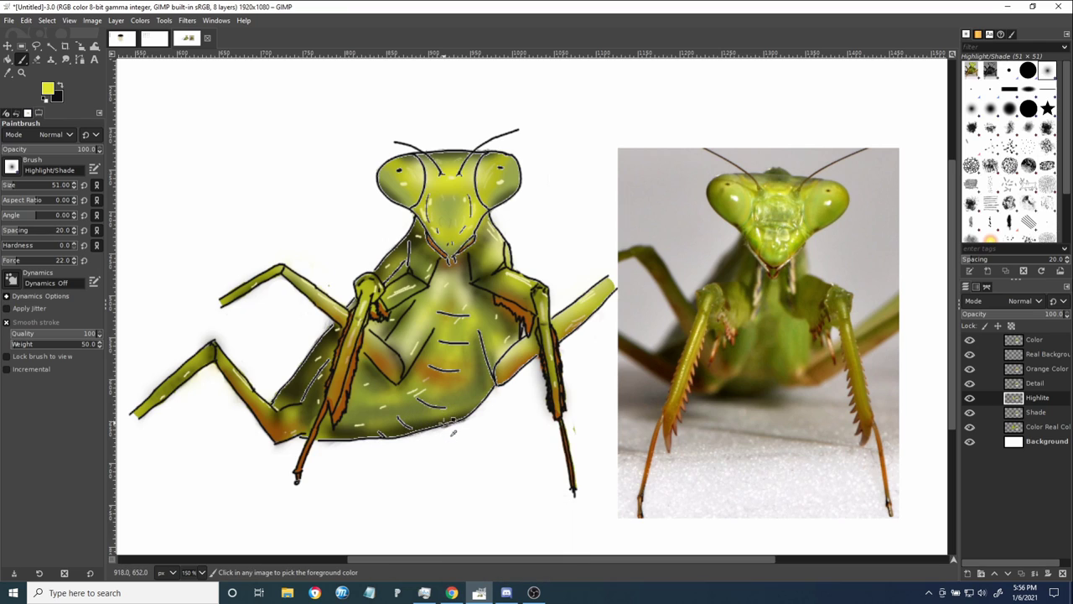
{"action": "scroll", "coordinate": [448, 427], "scroll_direction": "down", "scroll_amount": 2}
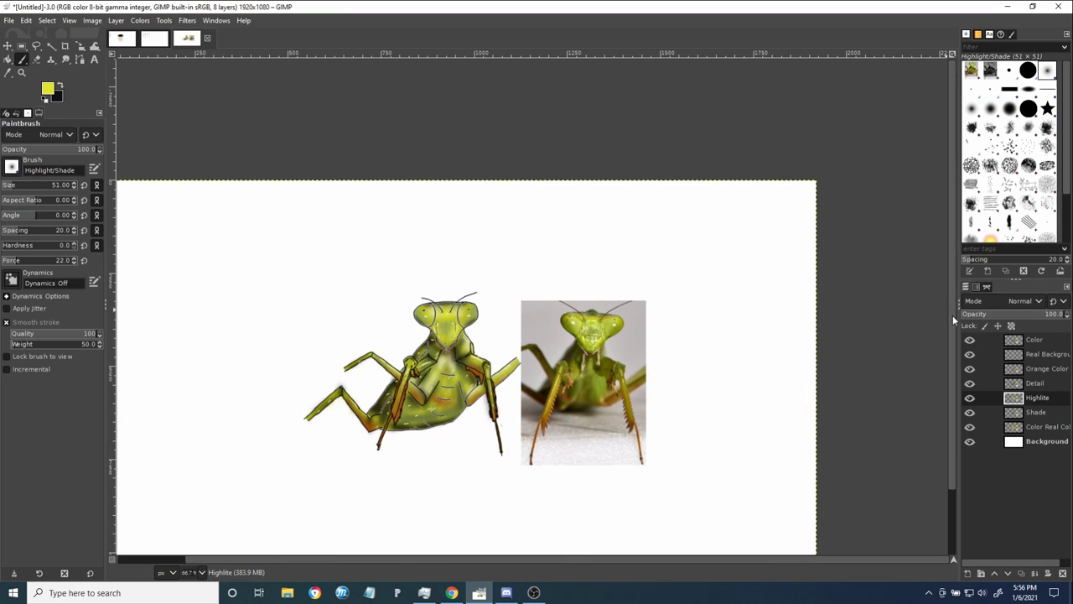
{"action": "scroll", "coordinate": [952, 314], "scroll_direction": "down", "scroll_amount": 2}
{"action": "scroll", "coordinate": [564, 560], "scroll_direction": "left", "scroll_amount": 2}
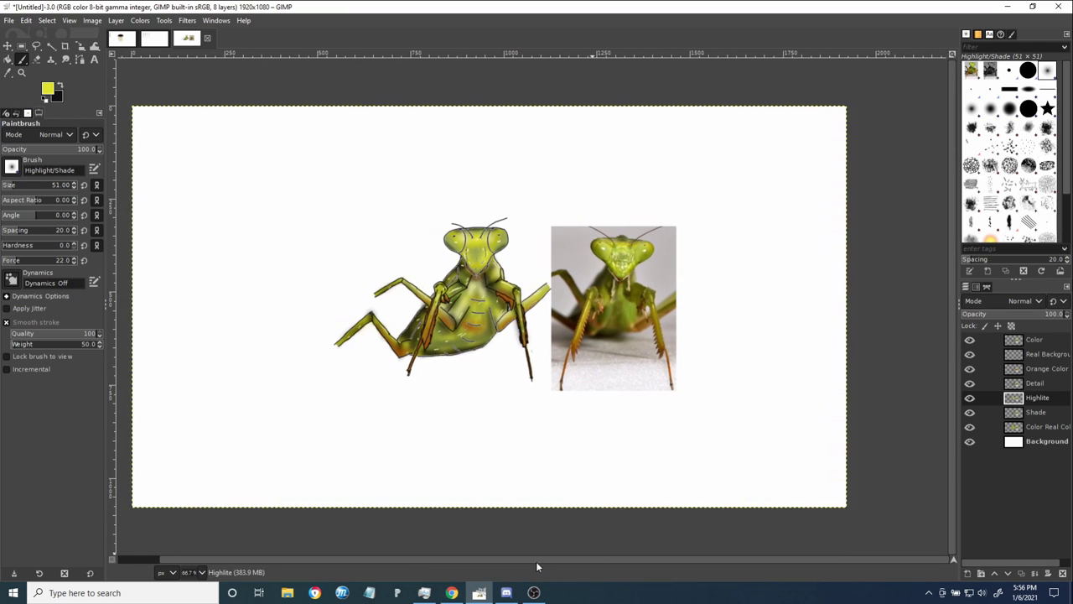